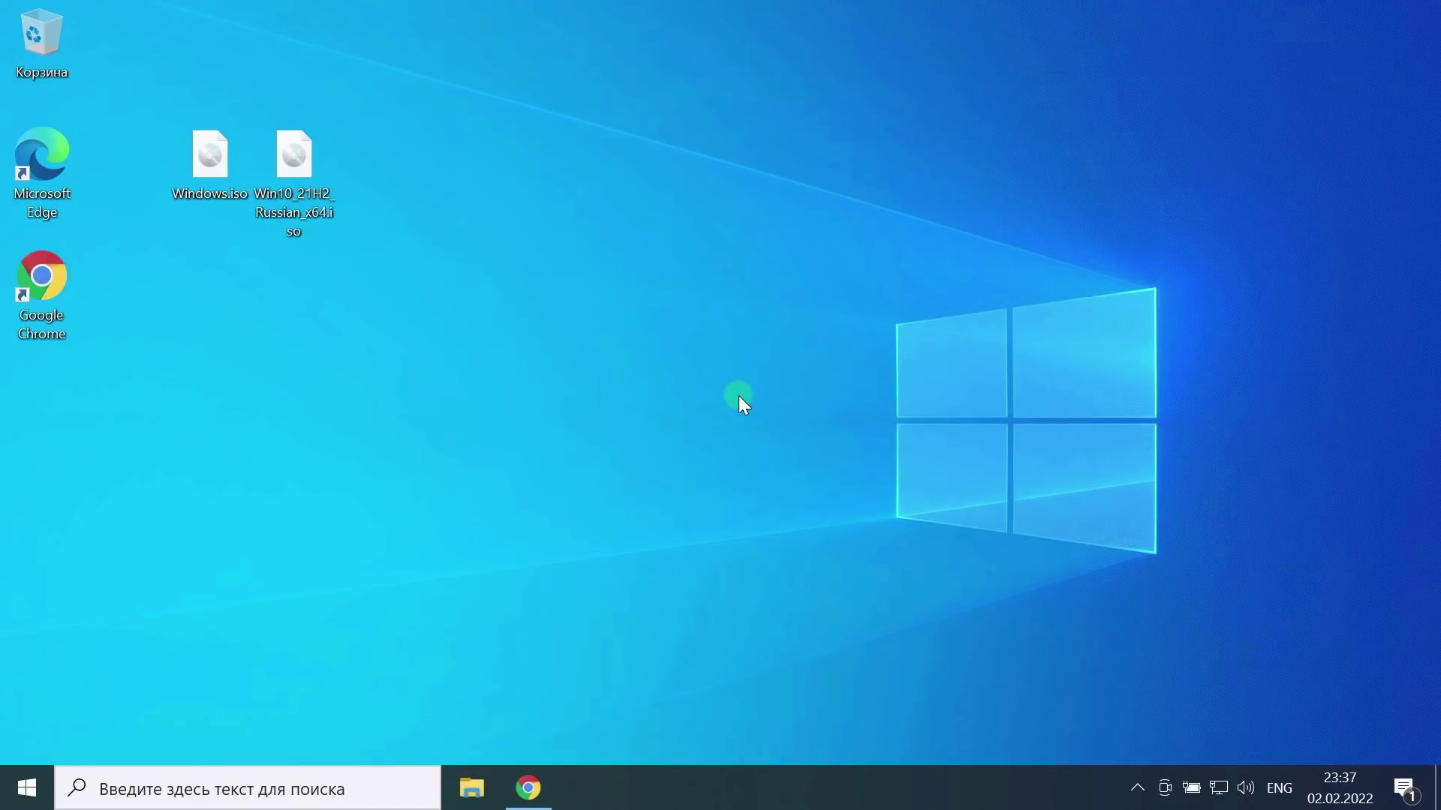
# Step: Create a new text document on the desktop with its default name and move it closer to the ISO files
pyautogui.rightClick(613, 341)
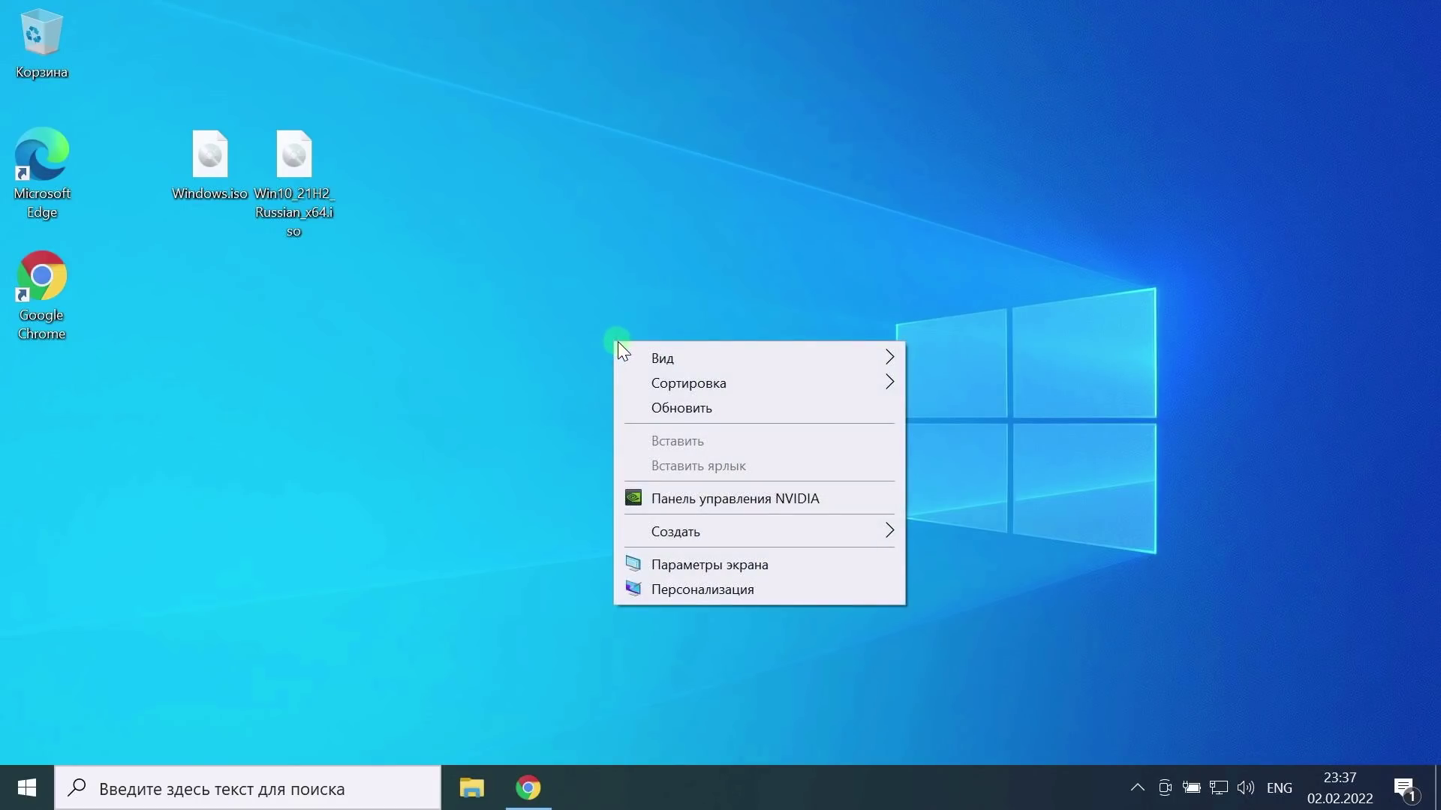
pyautogui.moveTo(712, 537)
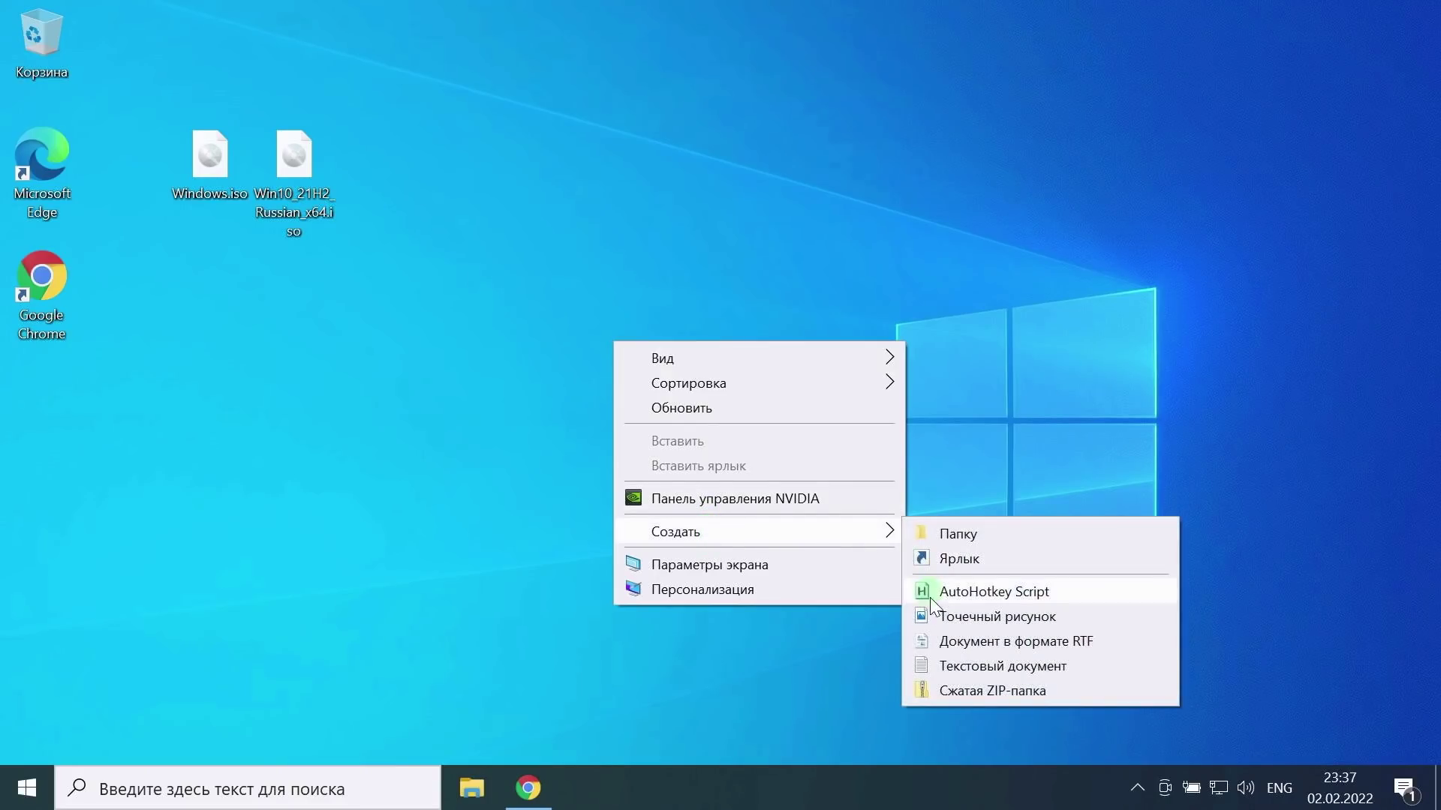
pyautogui.click(946, 665)
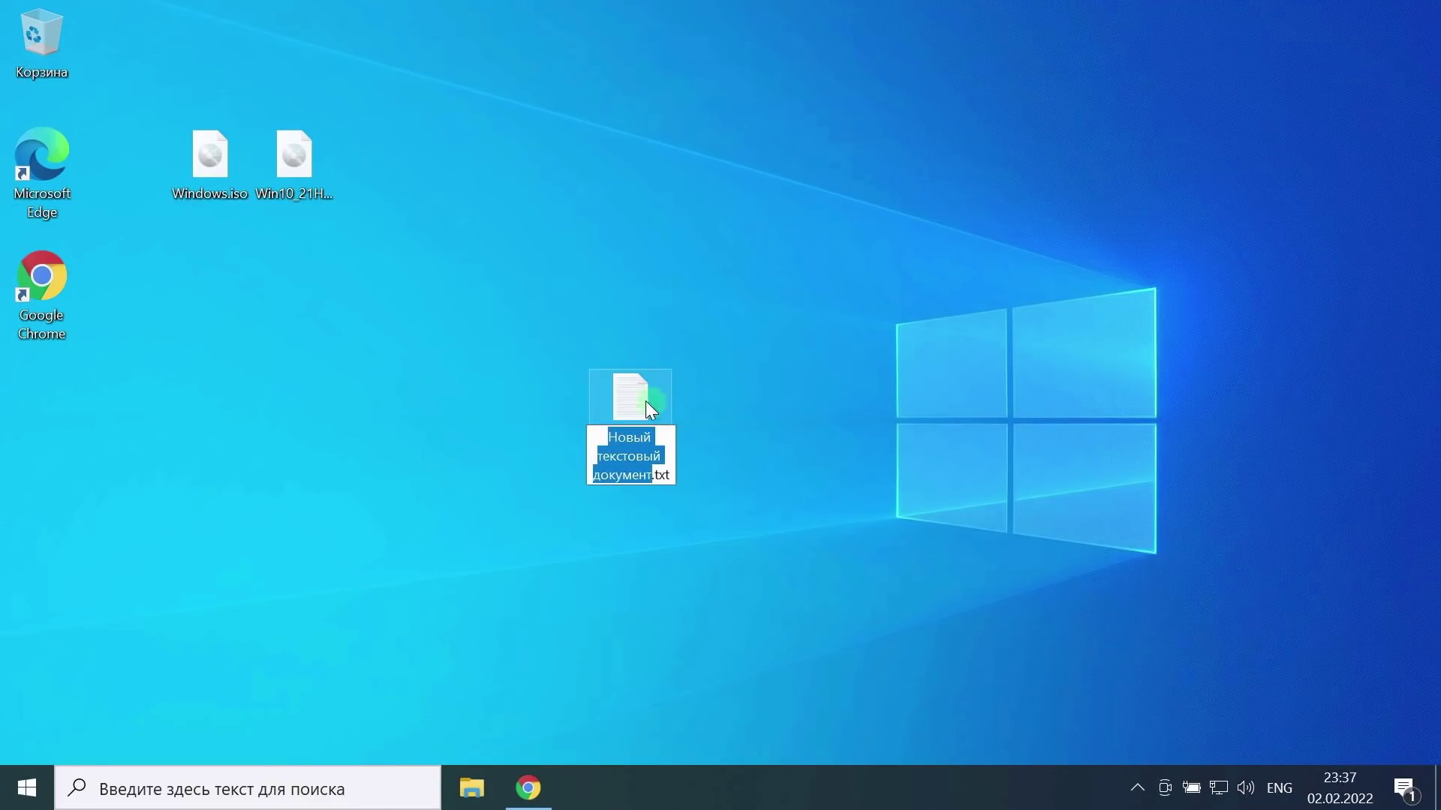
pyautogui.click(625, 391)
pyautogui.moveTo(626, 391); pyautogui.dragTo(573, 291)
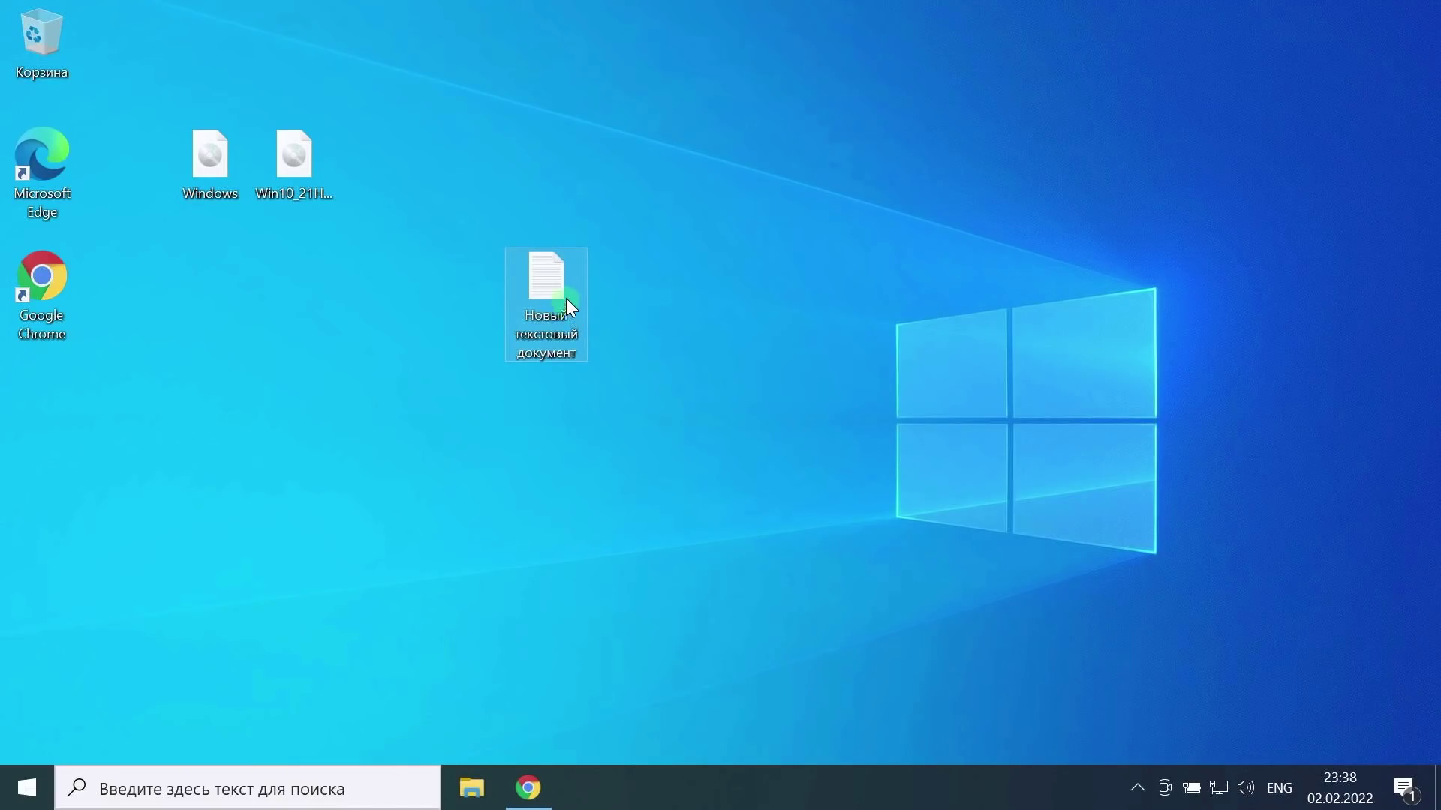
pyautogui.moveTo(556, 286)
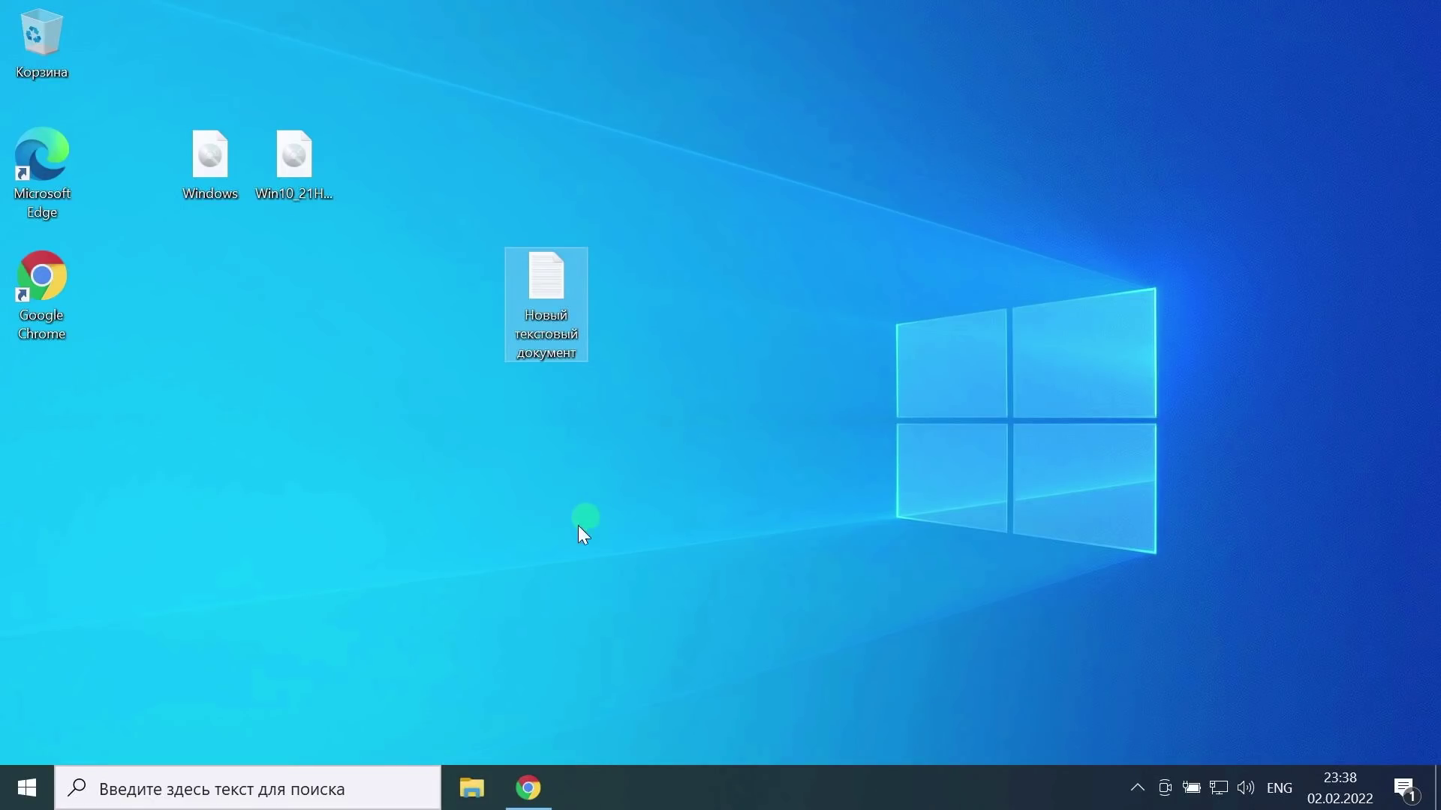
# Step: Turn off hiding extensions for registered file types in File Explorer's folder options, apply it and close File Explorer
pyautogui.click(471, 788)
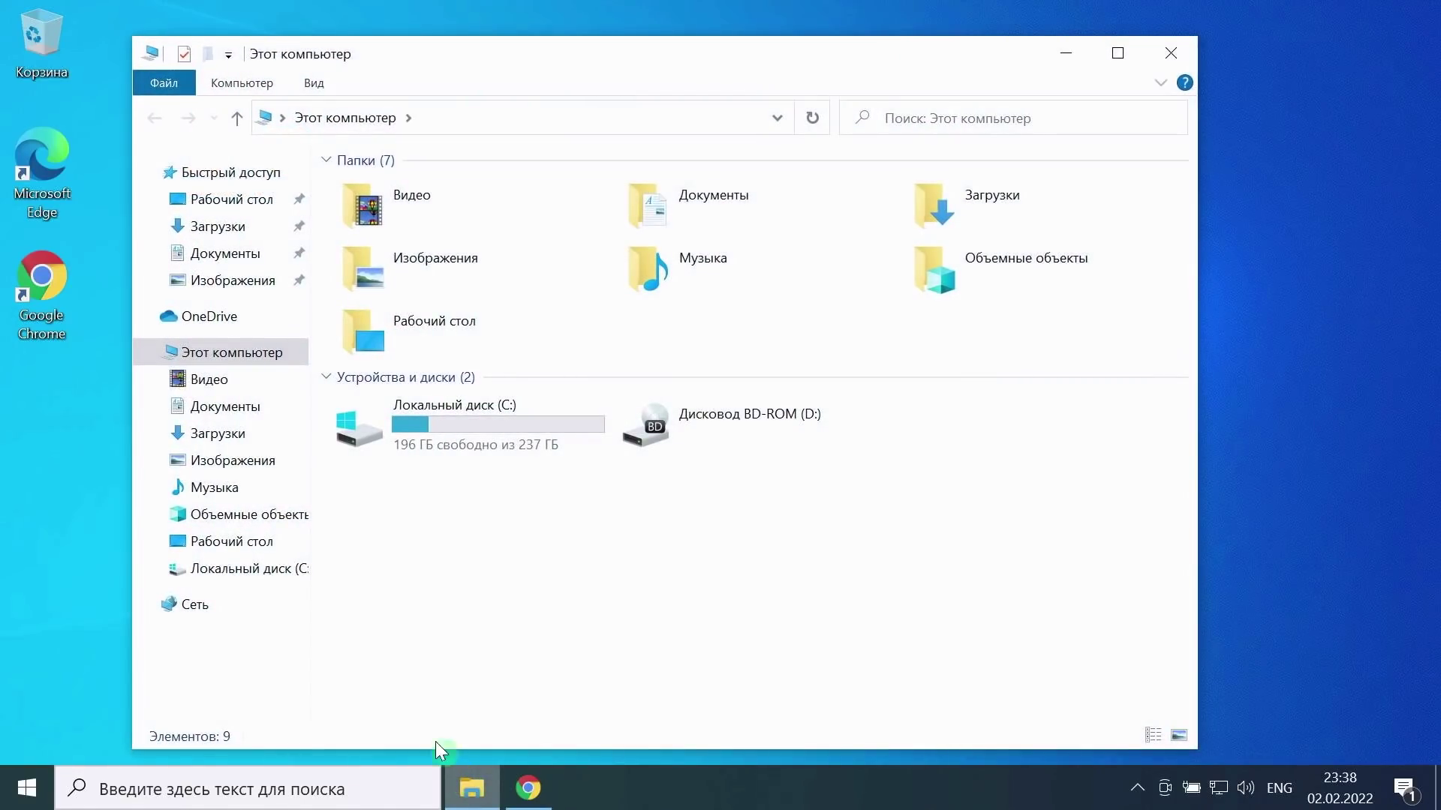
pyautogui.click(168, 86)
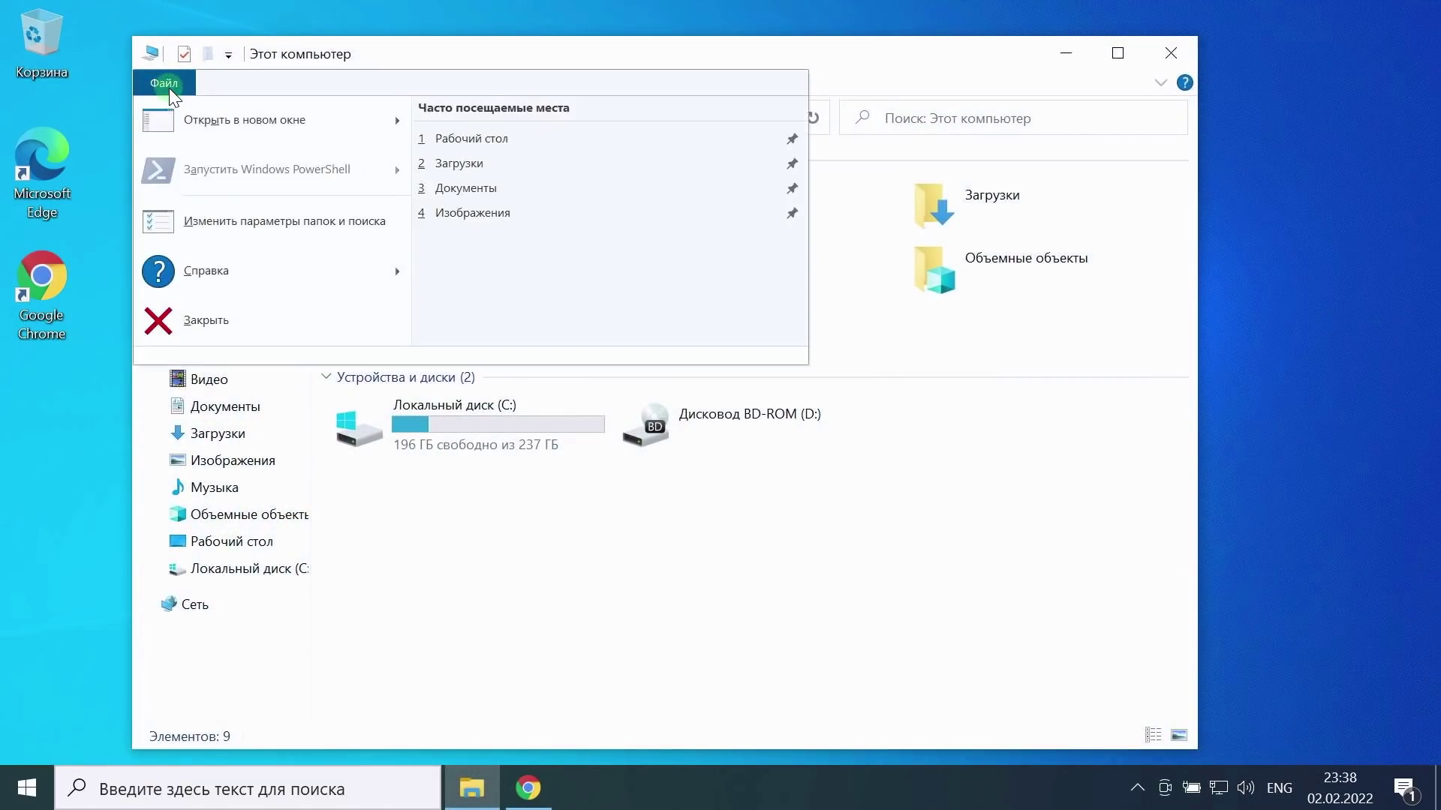
pyautogui.click(201, 223)
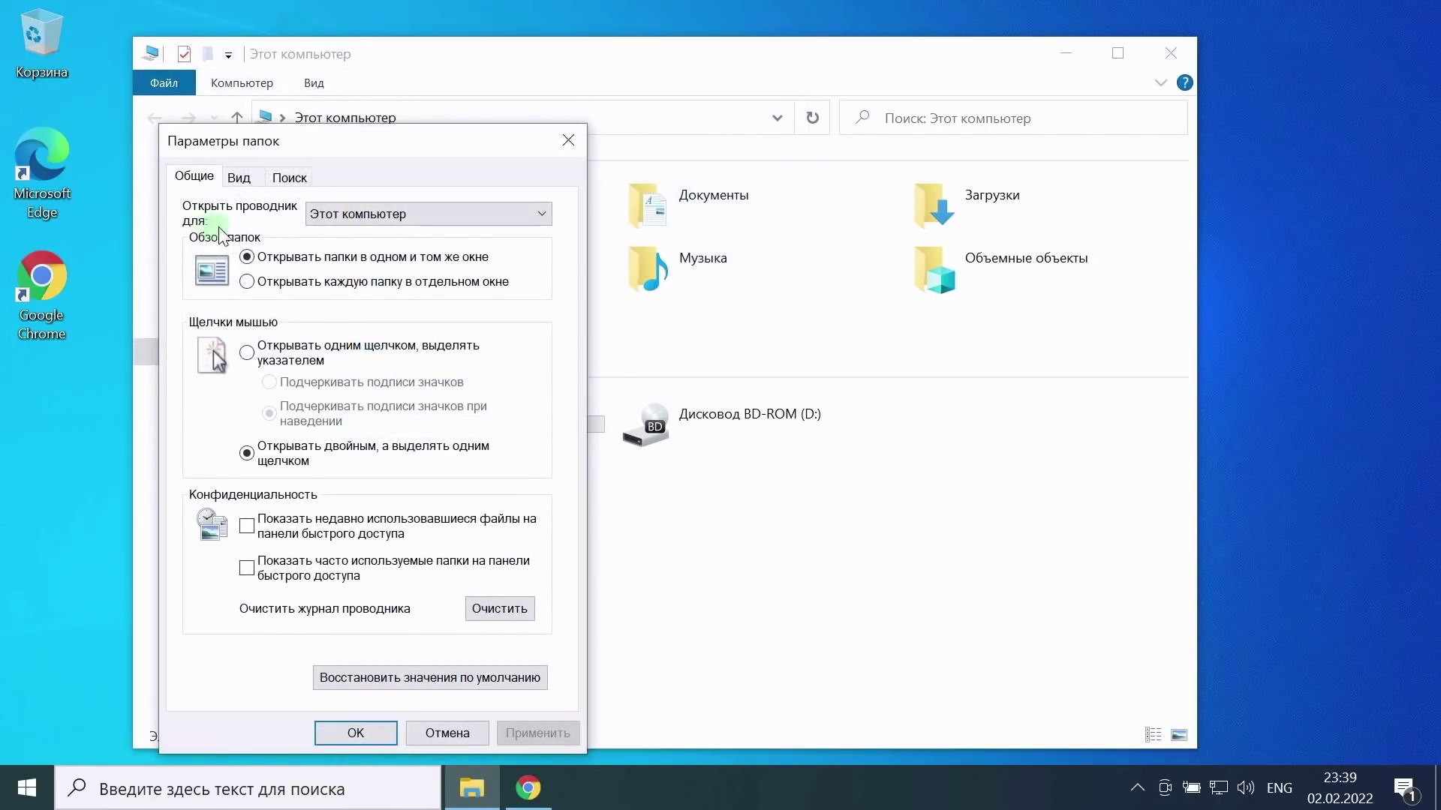
pyautogui.click(242, 180)
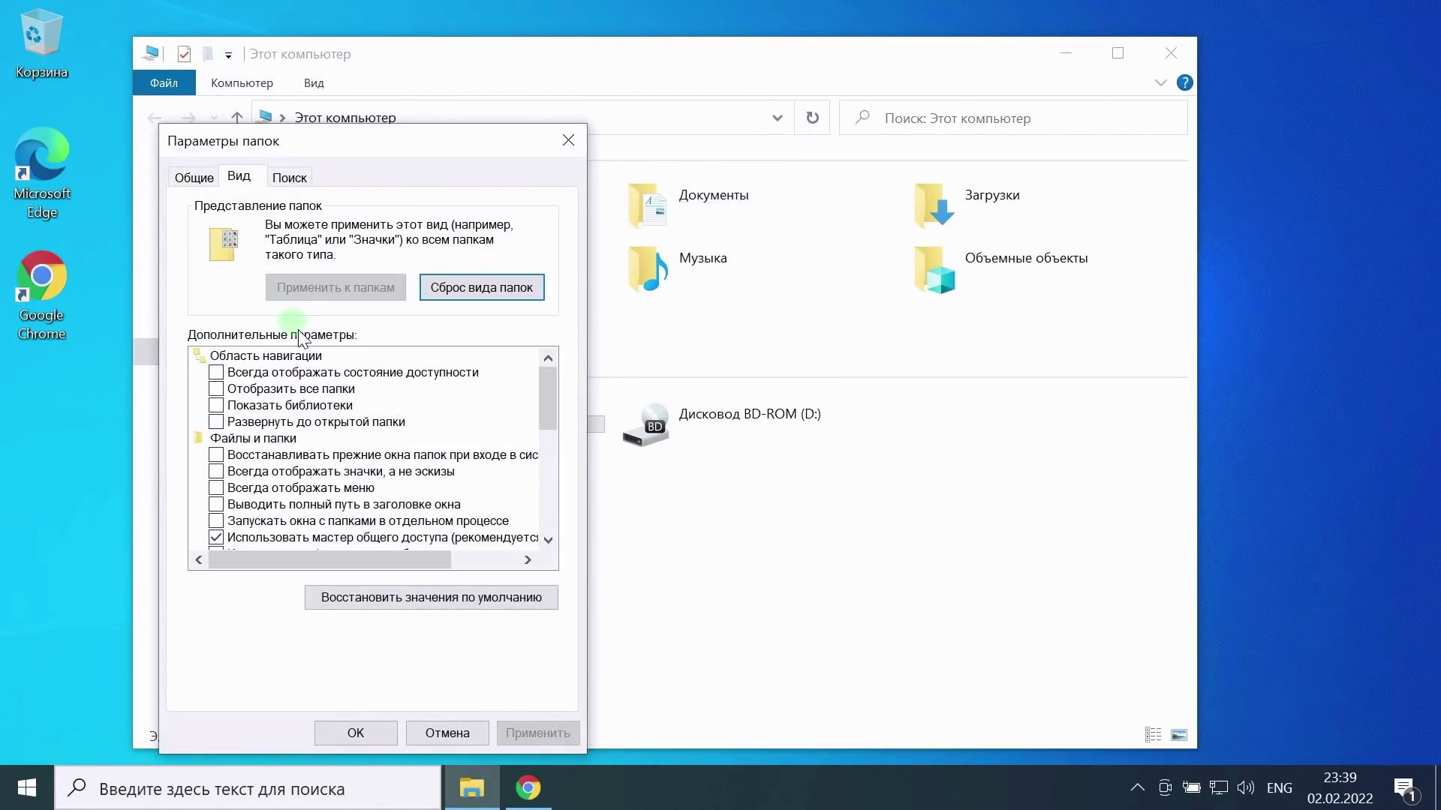
pyautogui.moveTo(551, 398); pyautogui.dragTo(546, 513)
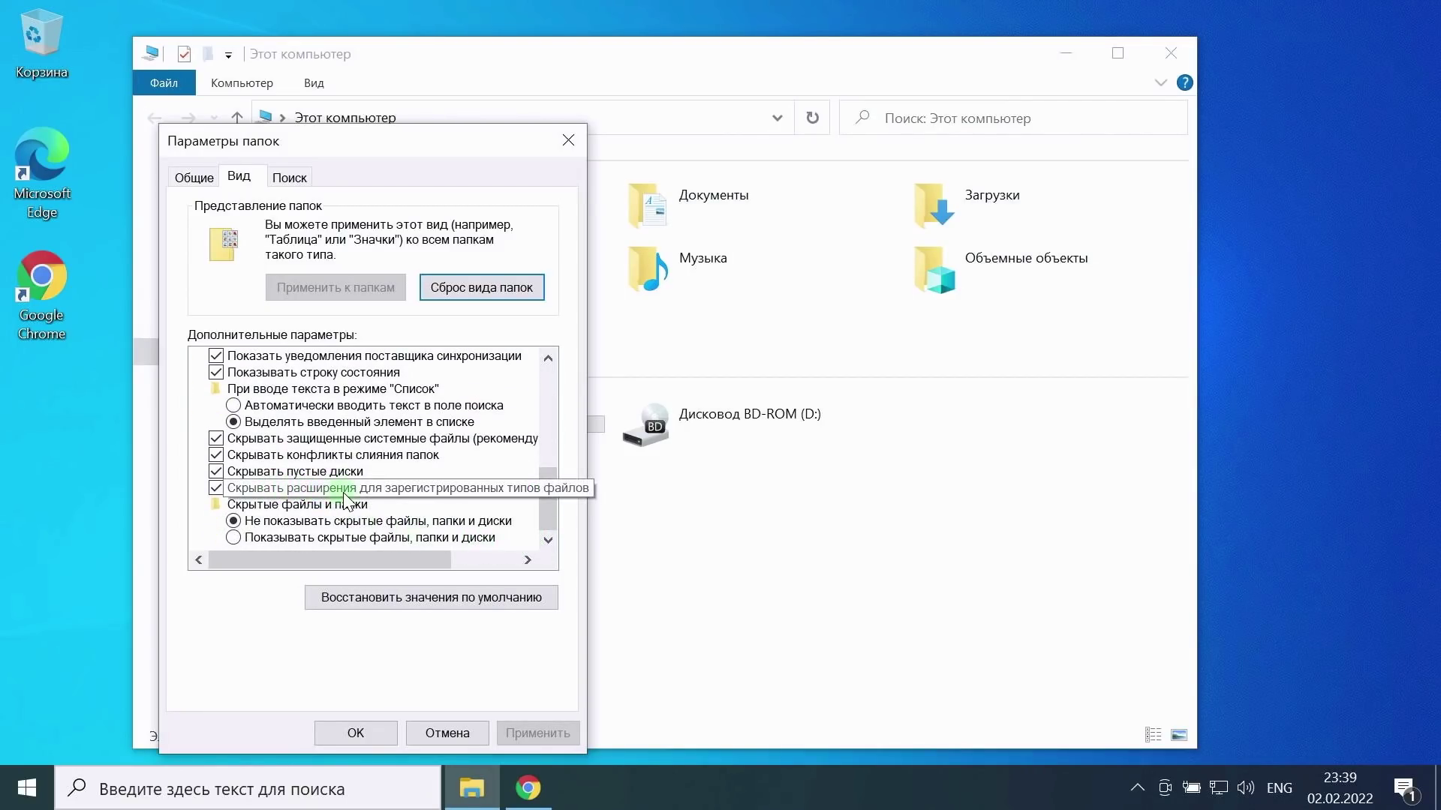
pyautogui.click(216, 488)
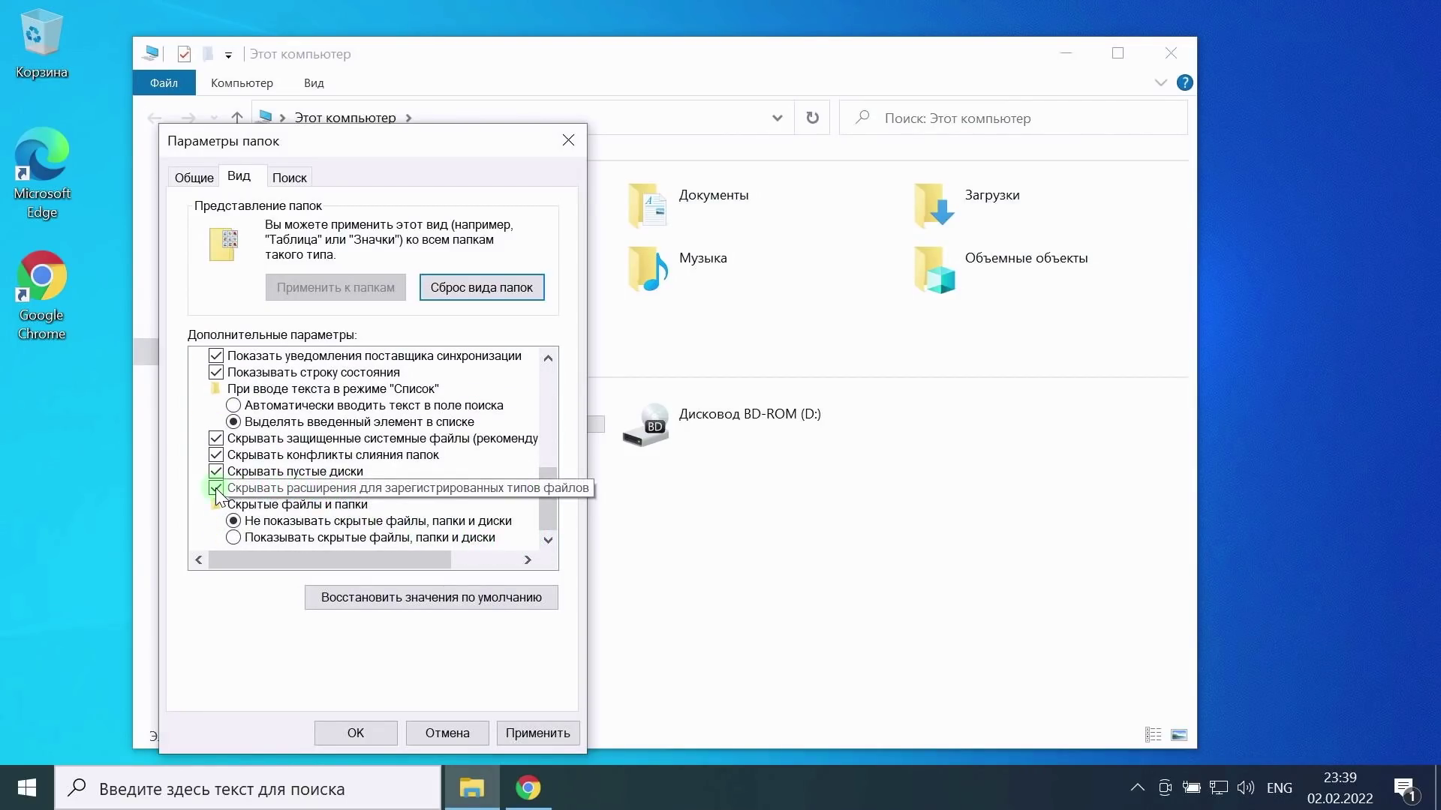
pyautogui.click(216, 489)
pyautogui.click(355, 733)
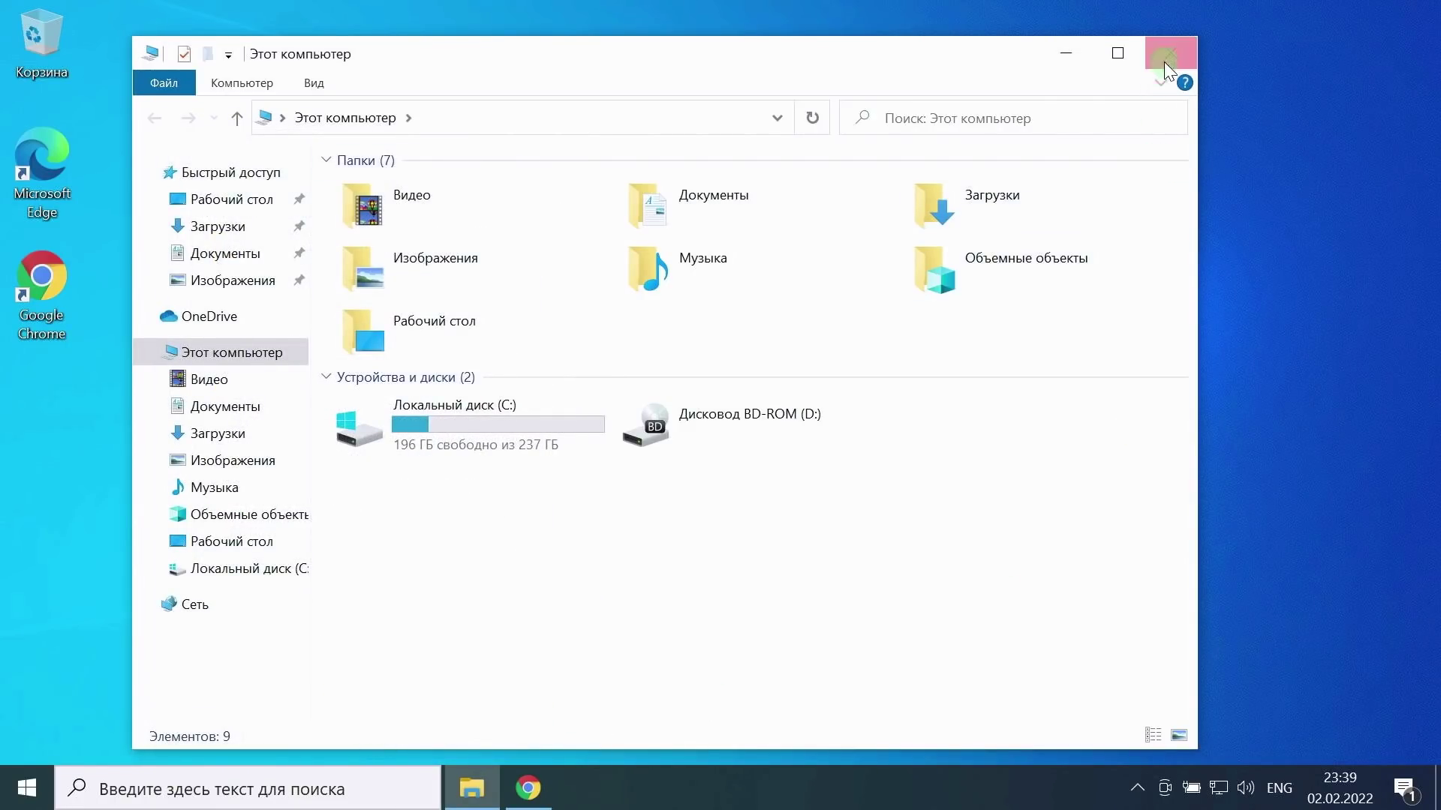
pyautogui.click(1167, 57)
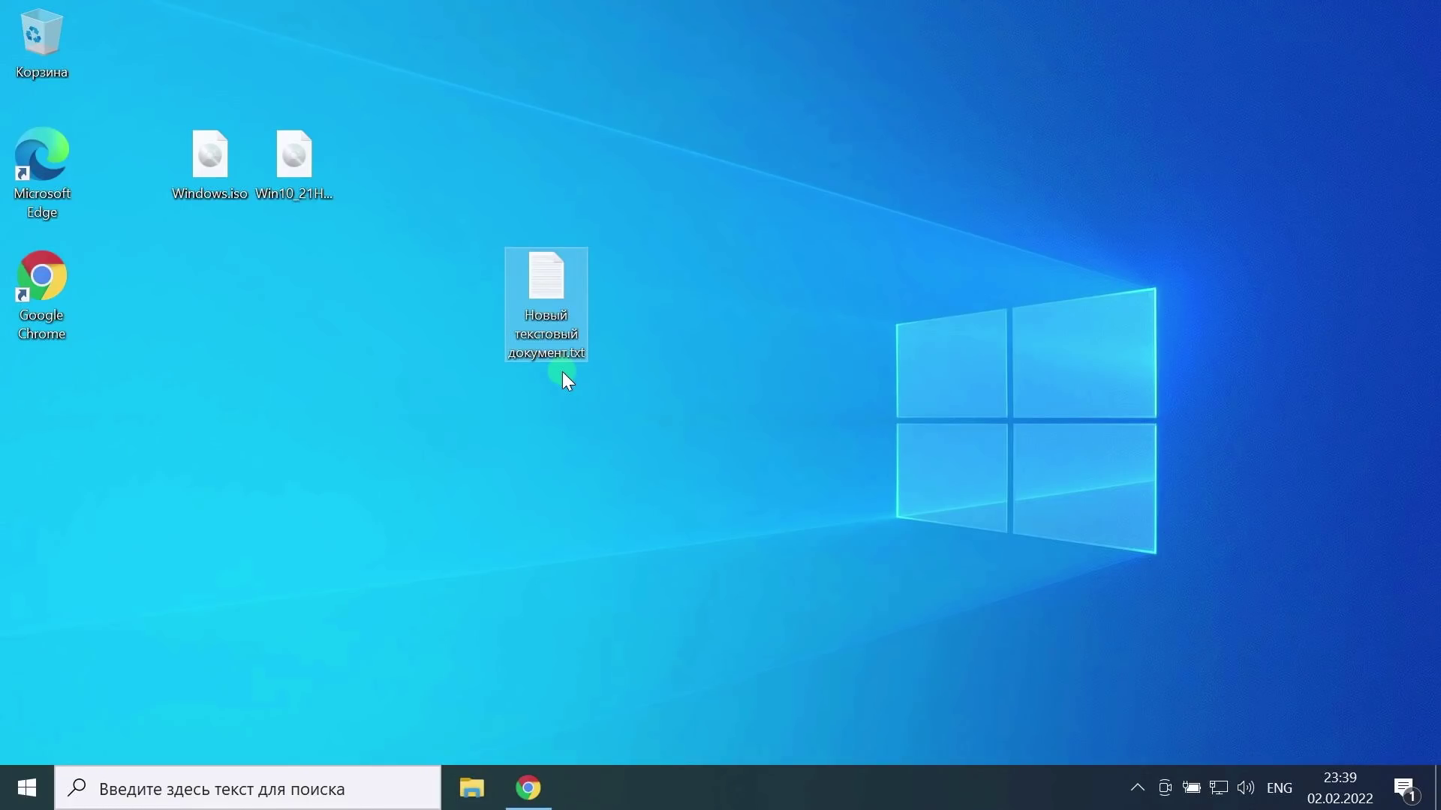
# Step: Open the new text document in Notepad and write [EditionID] as its first line
pyautogui.doubleClick(540, 281)
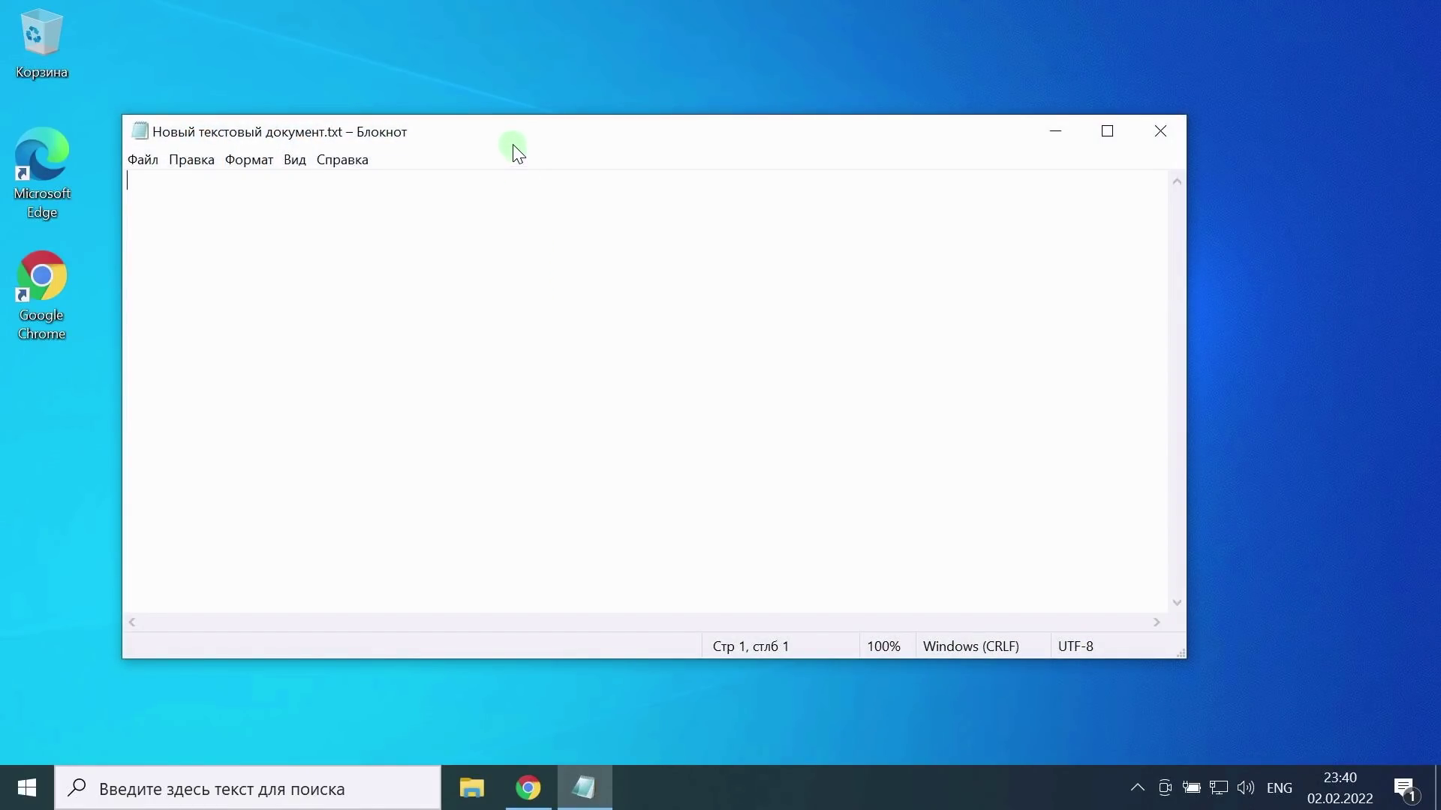
pyautogui.moveTo(508, 134); pyautogui.dragTo(592, 156)
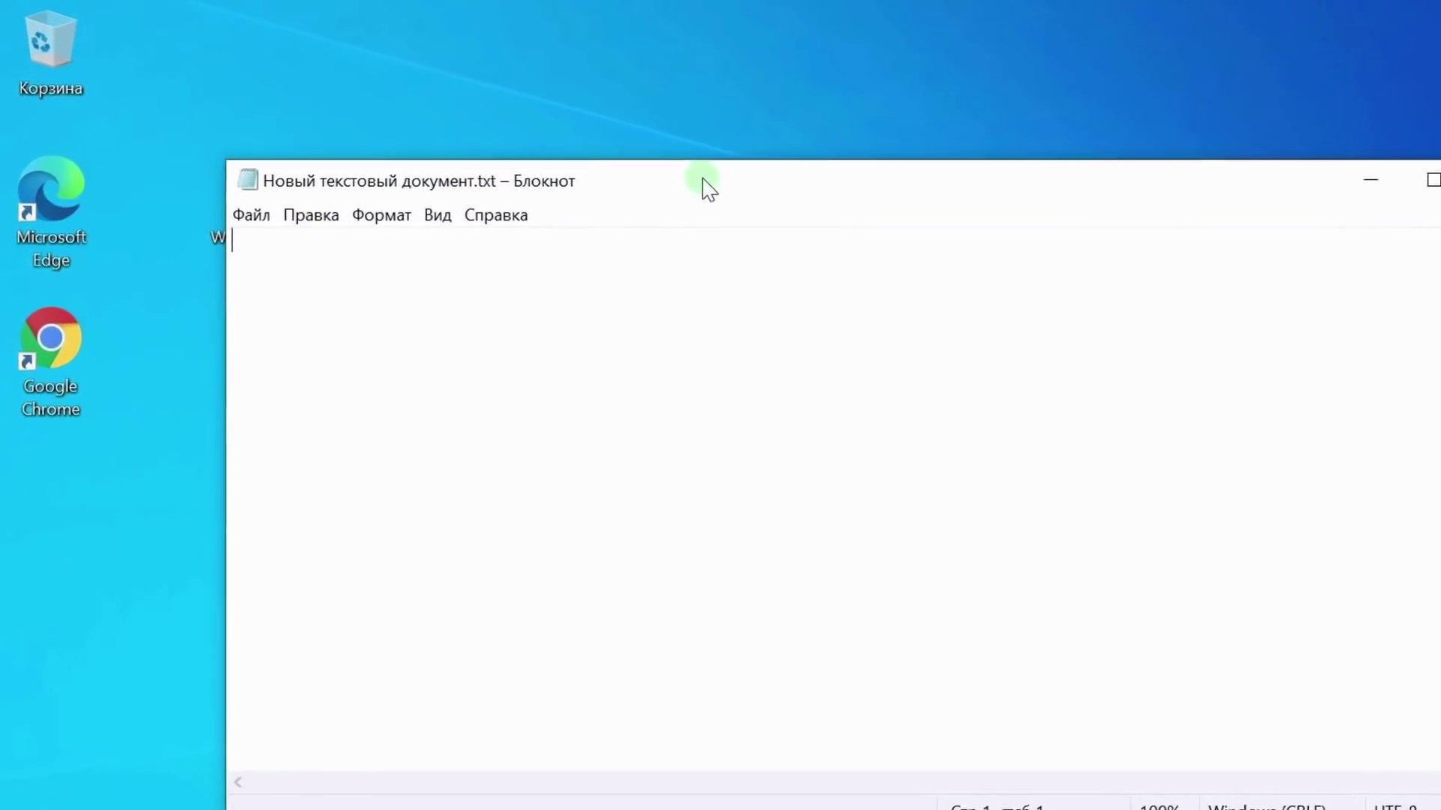
pyautogui.write('[]')
pyautogui.press('Left')
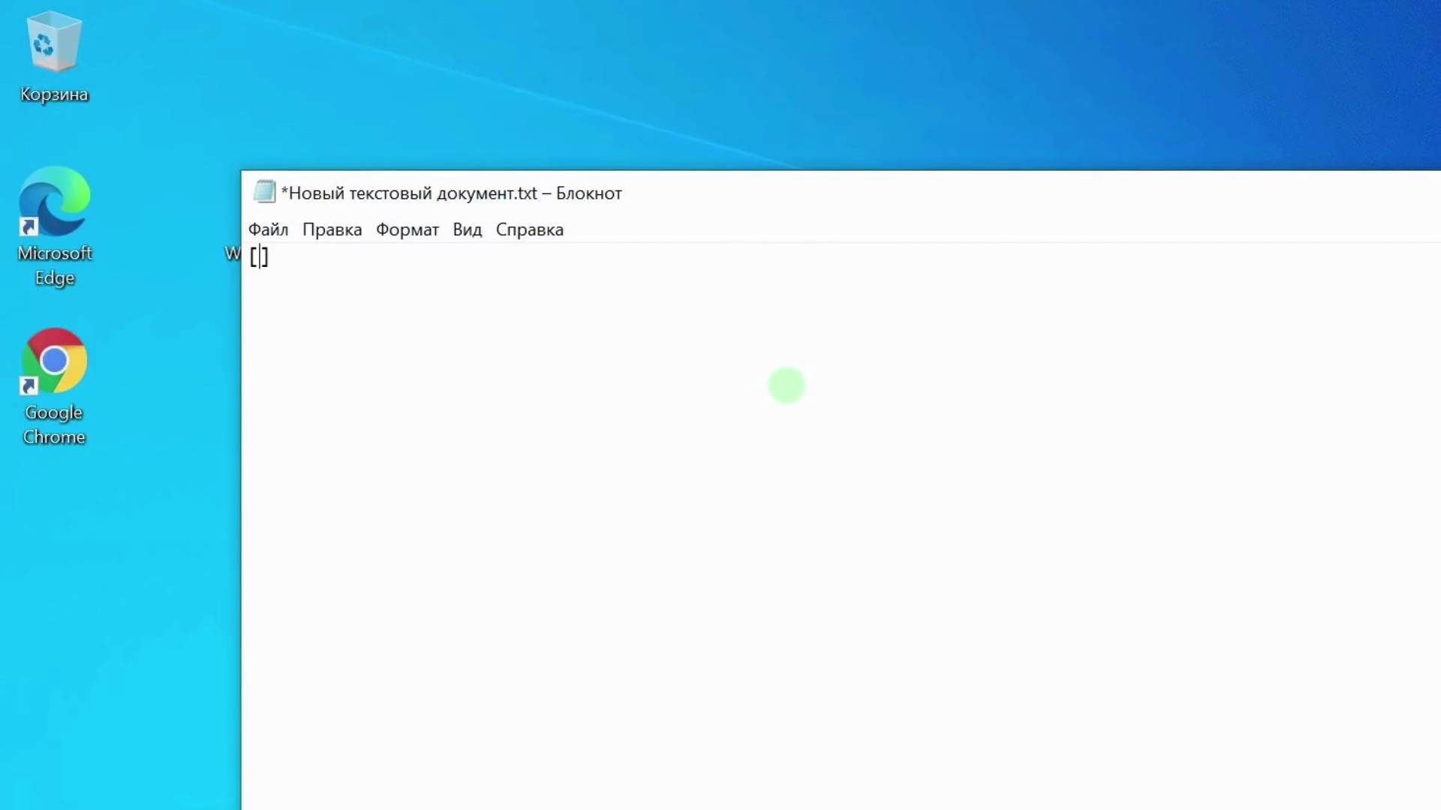
pyautogui.write('EditionID')
pyautogui.press('Right')
# Step: Add [Channel] as the second line and Retail as the third line of the document
pyautogui.press('Return')
pyautogui.write('[]')
pyautogui.press('Left')
pyautogui.write('Channel')
pyautogui.press('Right')
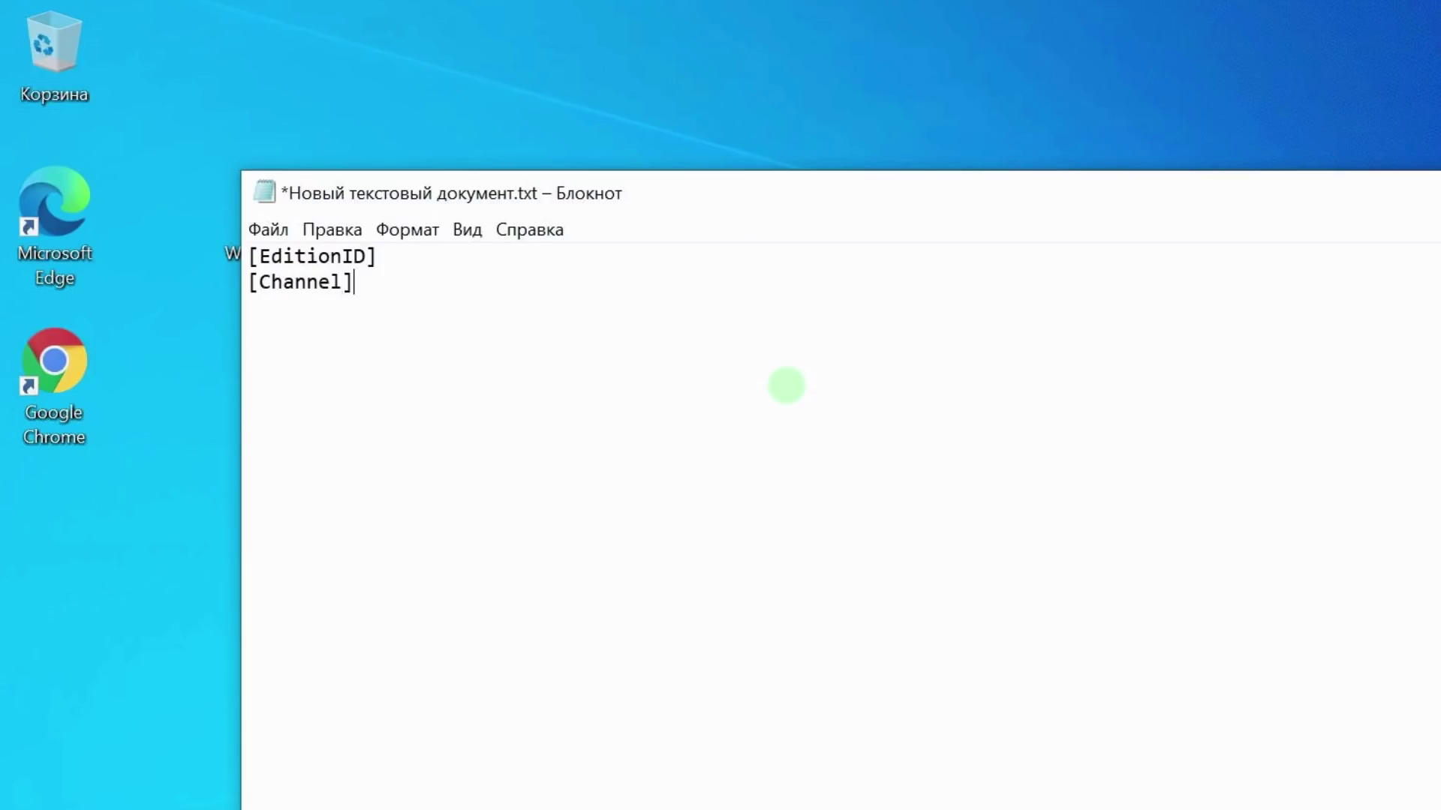
pyautogui.press('Return')
pyautogui.write('Retail')
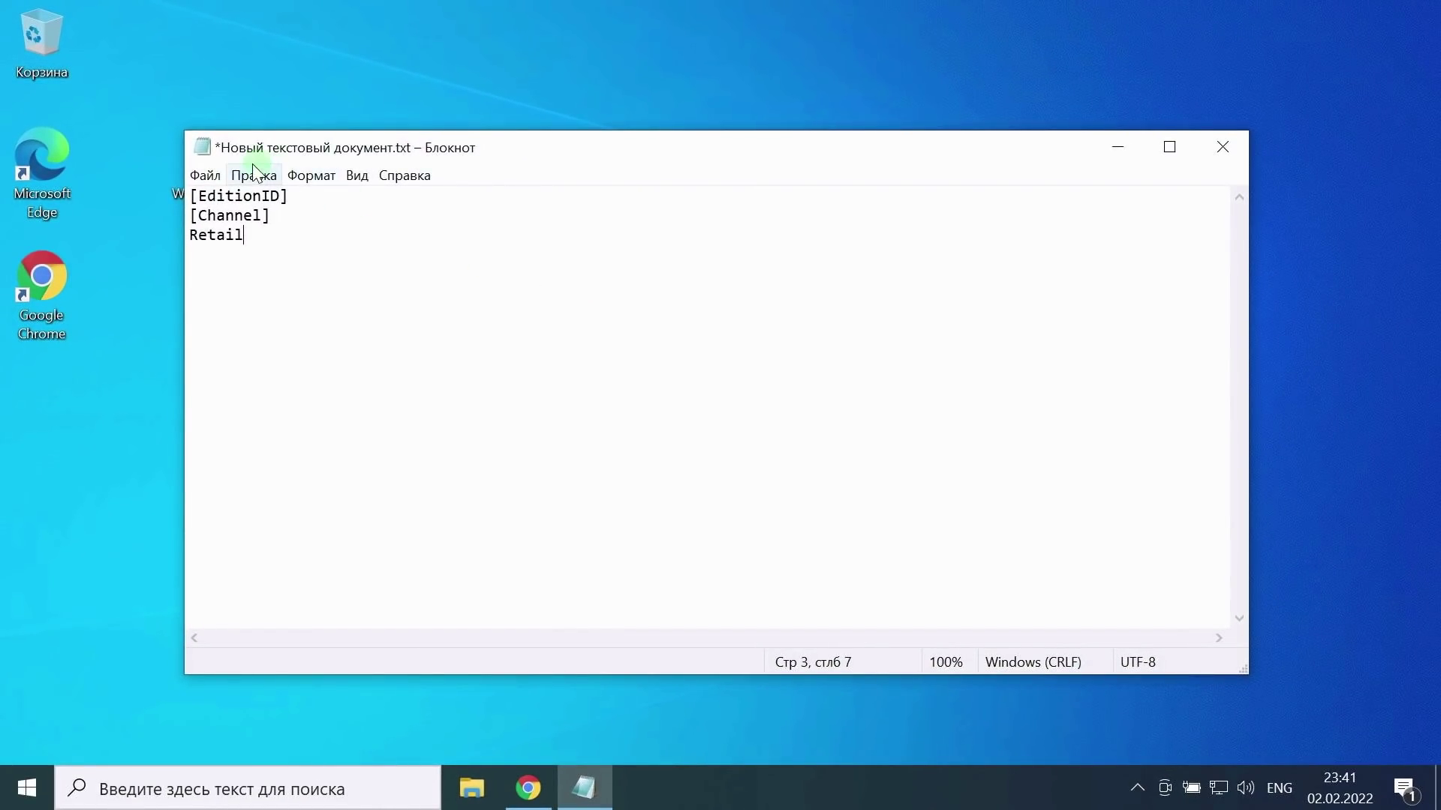
# Step: Start saving the document as a new file on the desktop with UTF-8 encoding
pyautogui.click(210, 175)
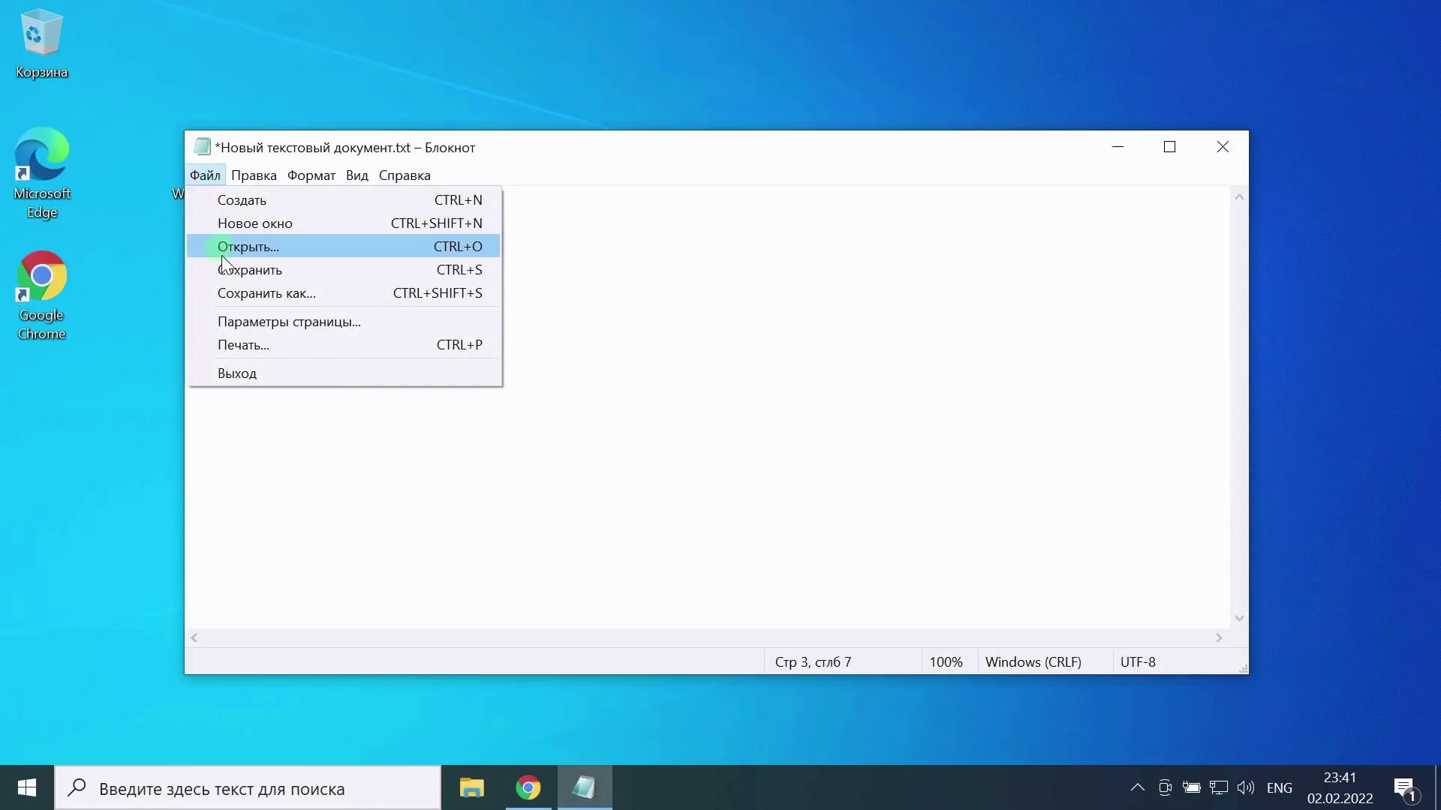
pyautogui.click(333, 294)
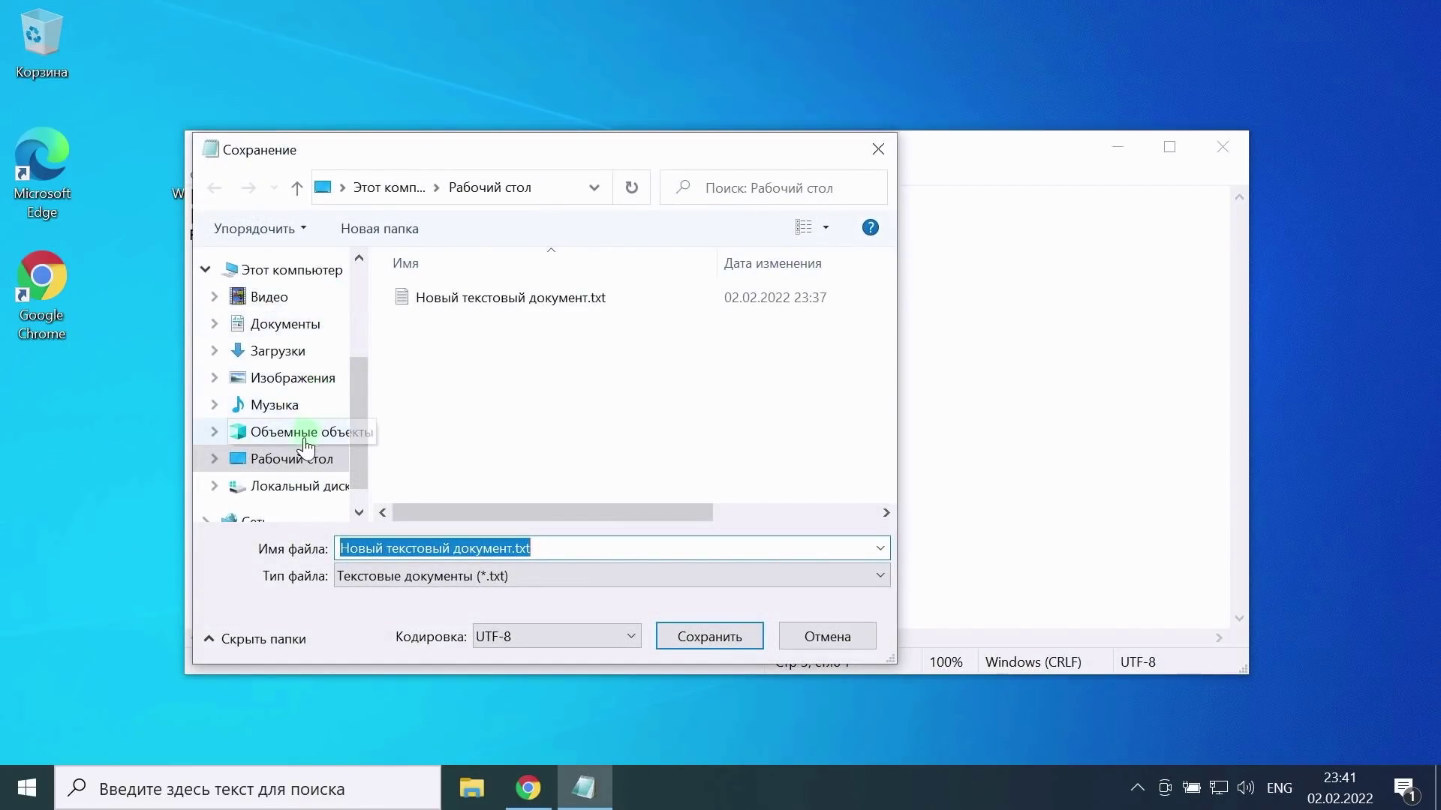
pyautogui.click(291, 469)
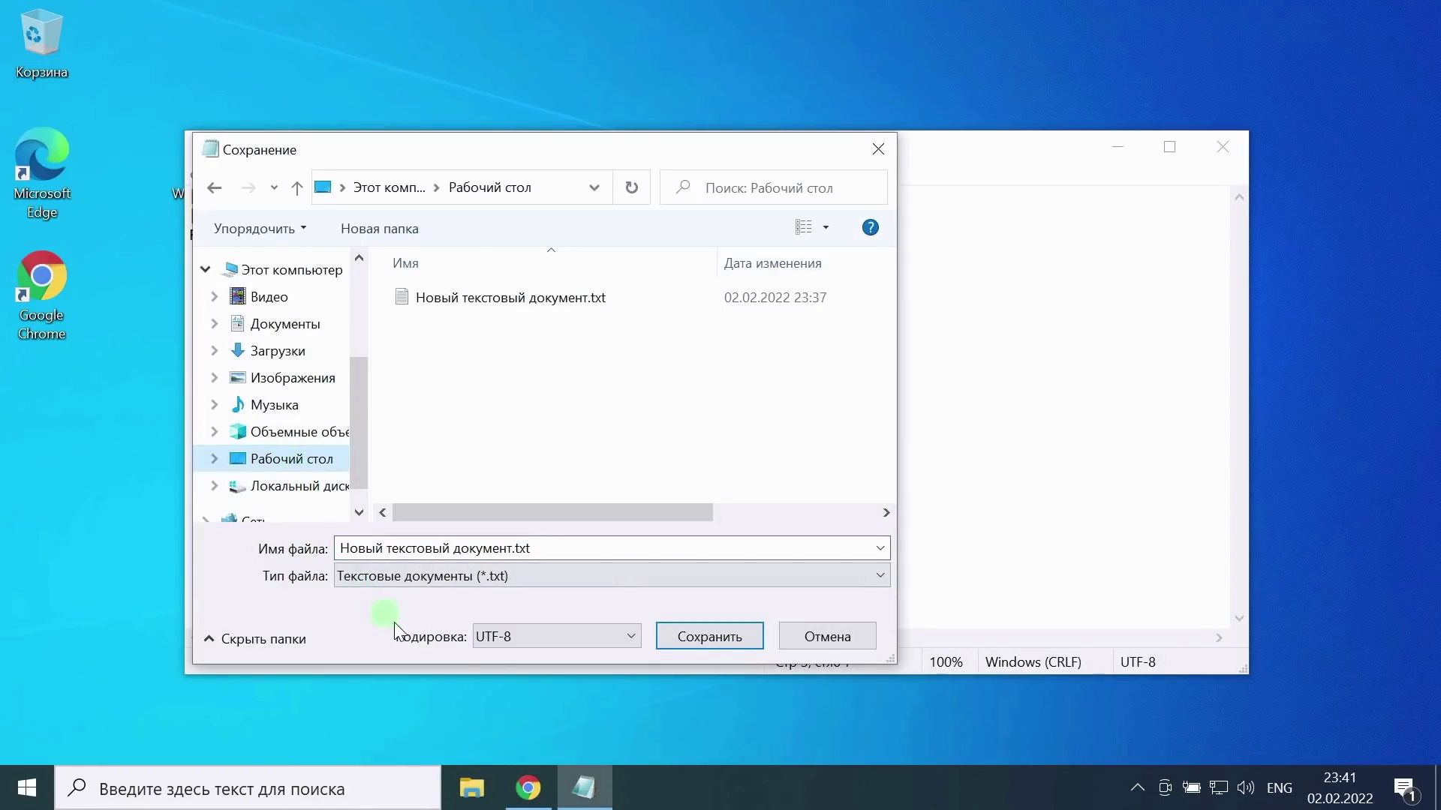
pyautogui.click(618, 638)
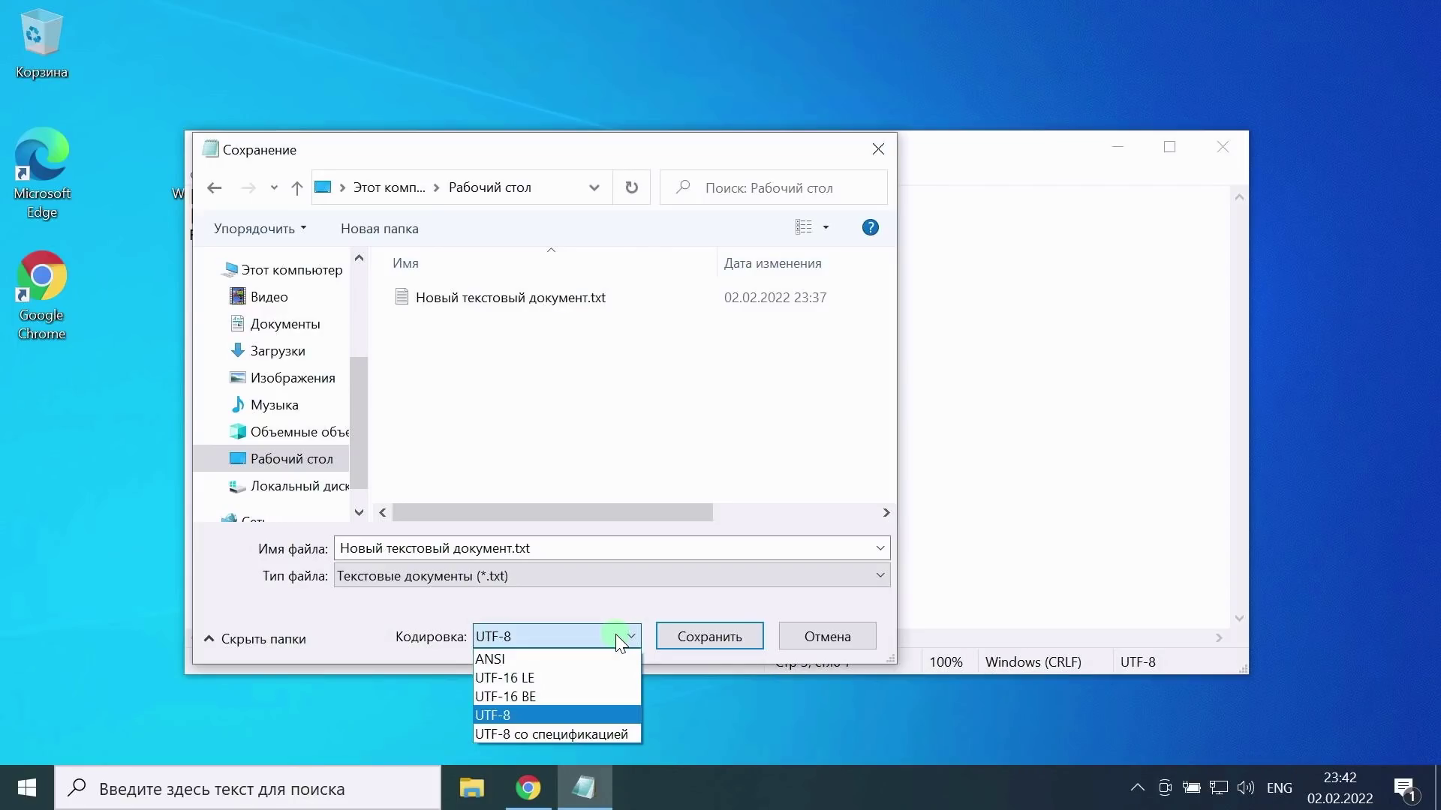
pyautogui.click(529, 715)
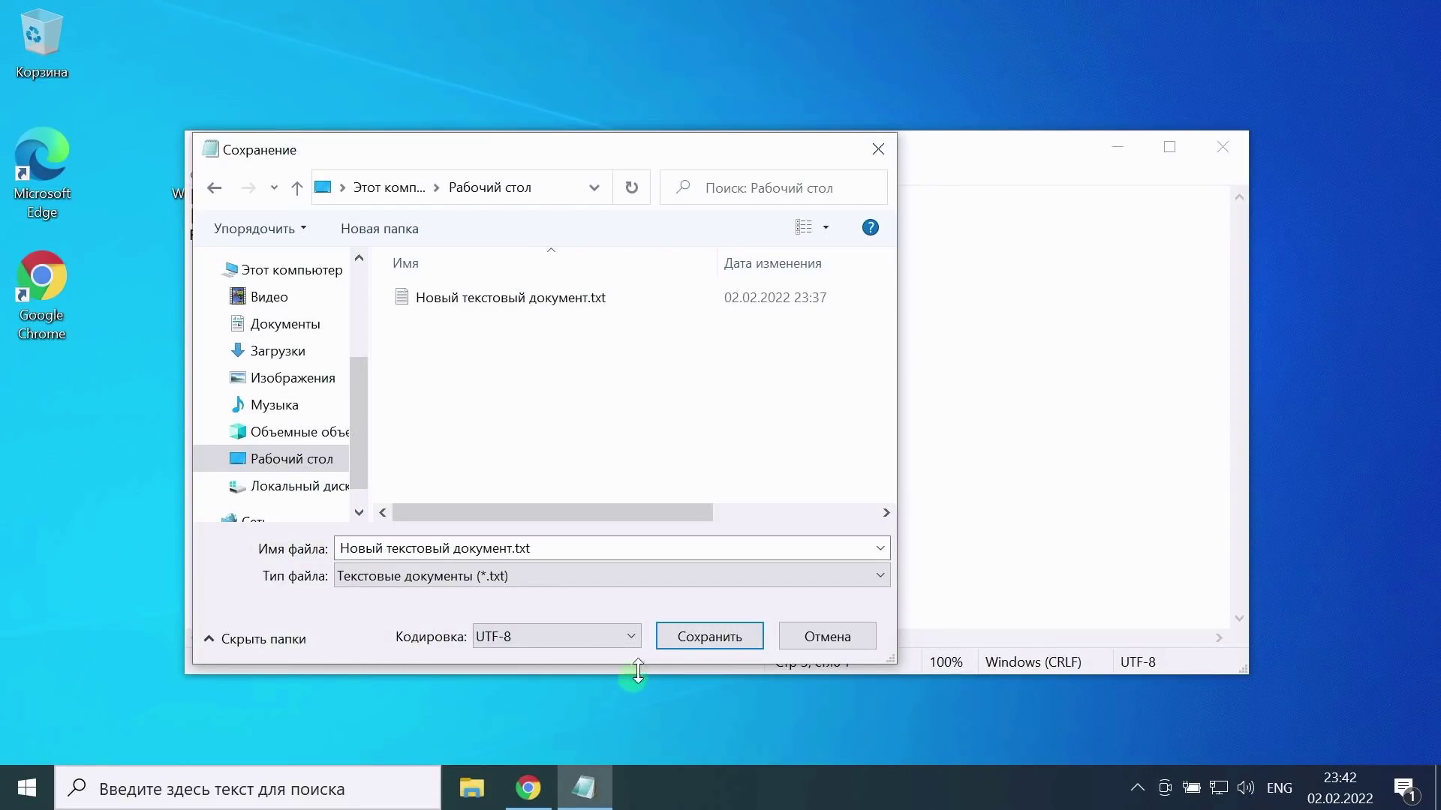
# Step: Set the file type to all files, save the document as ei.cfg and close Notepad
pyautogui.click(675, 578)
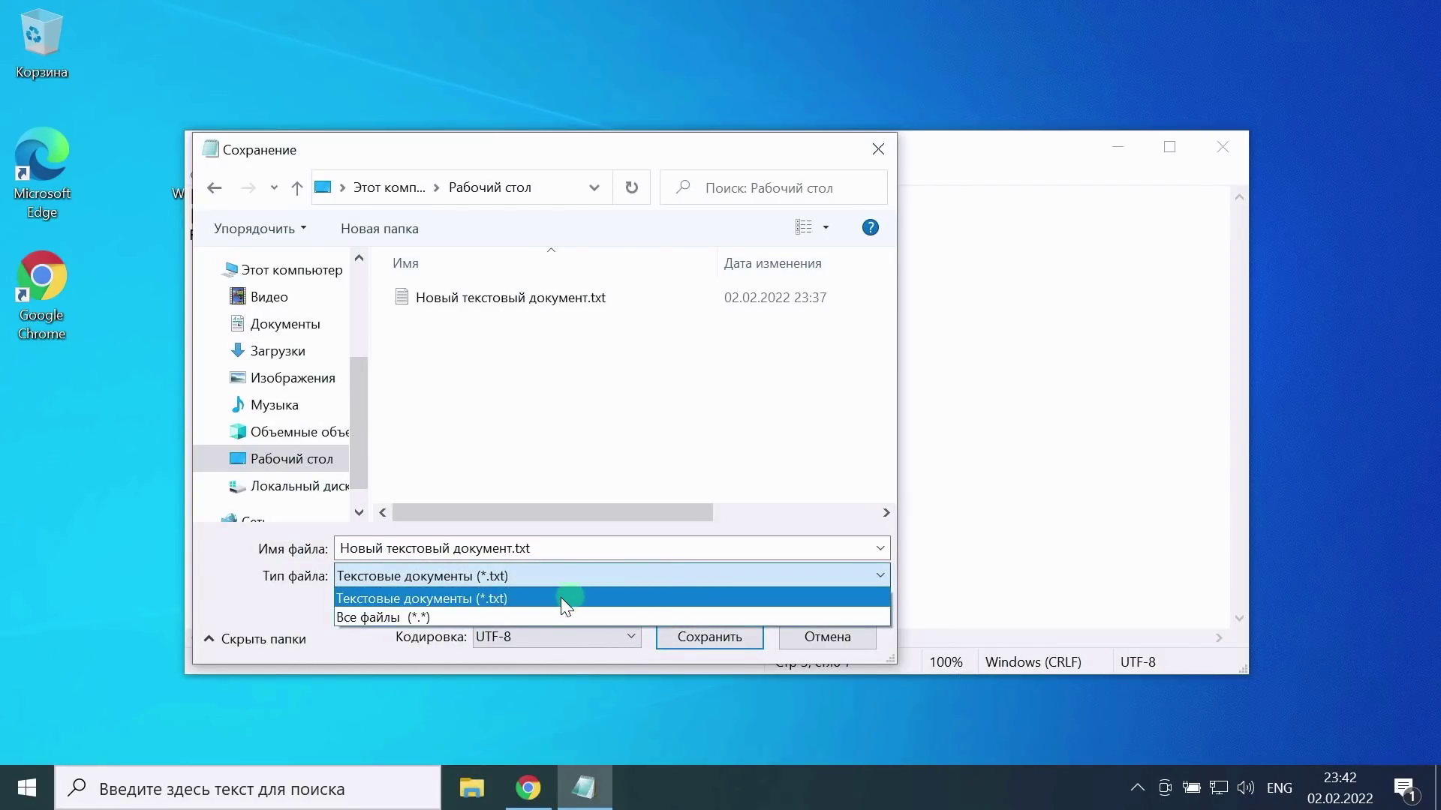
pyautogui.click(449, 618)
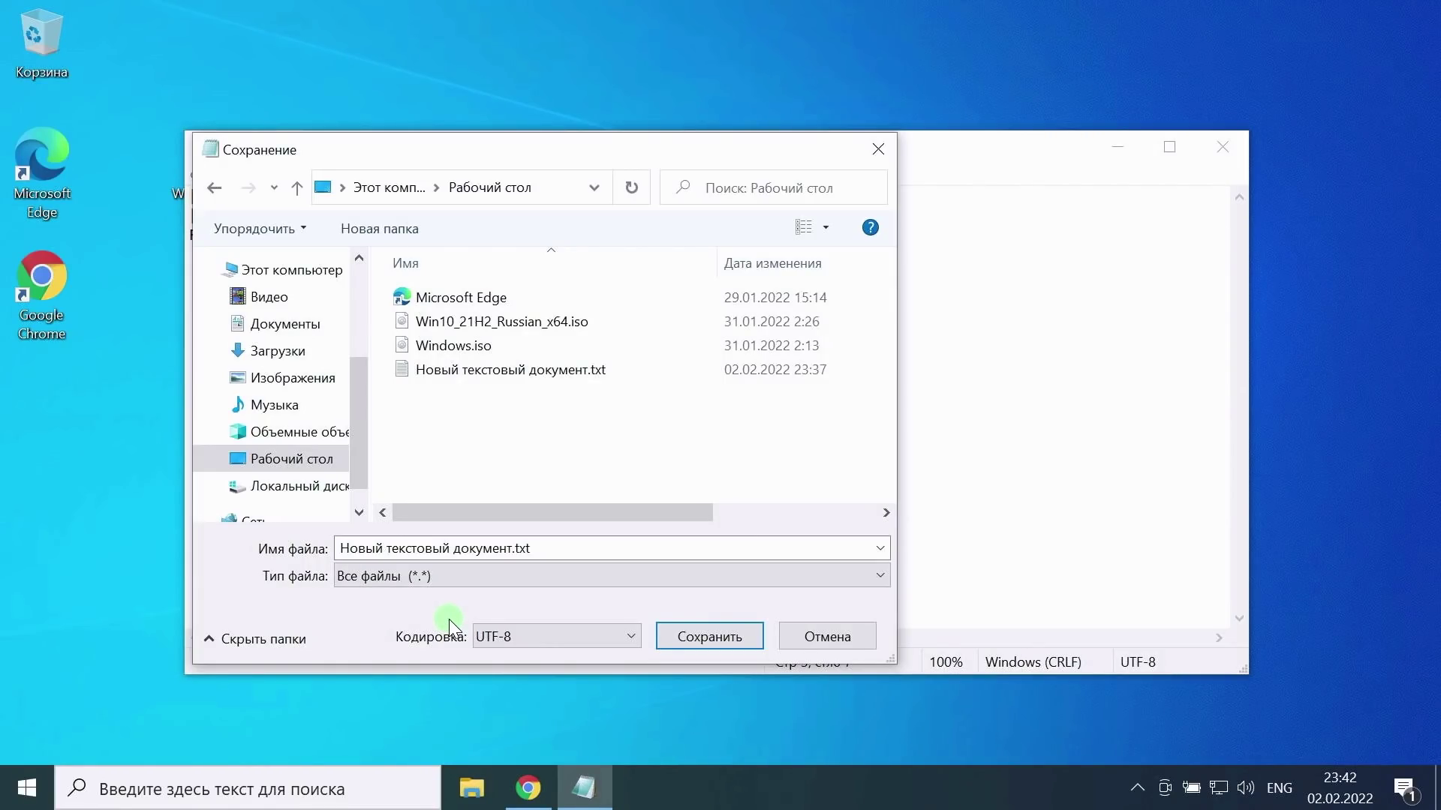
pyautogui.click(583, 549)
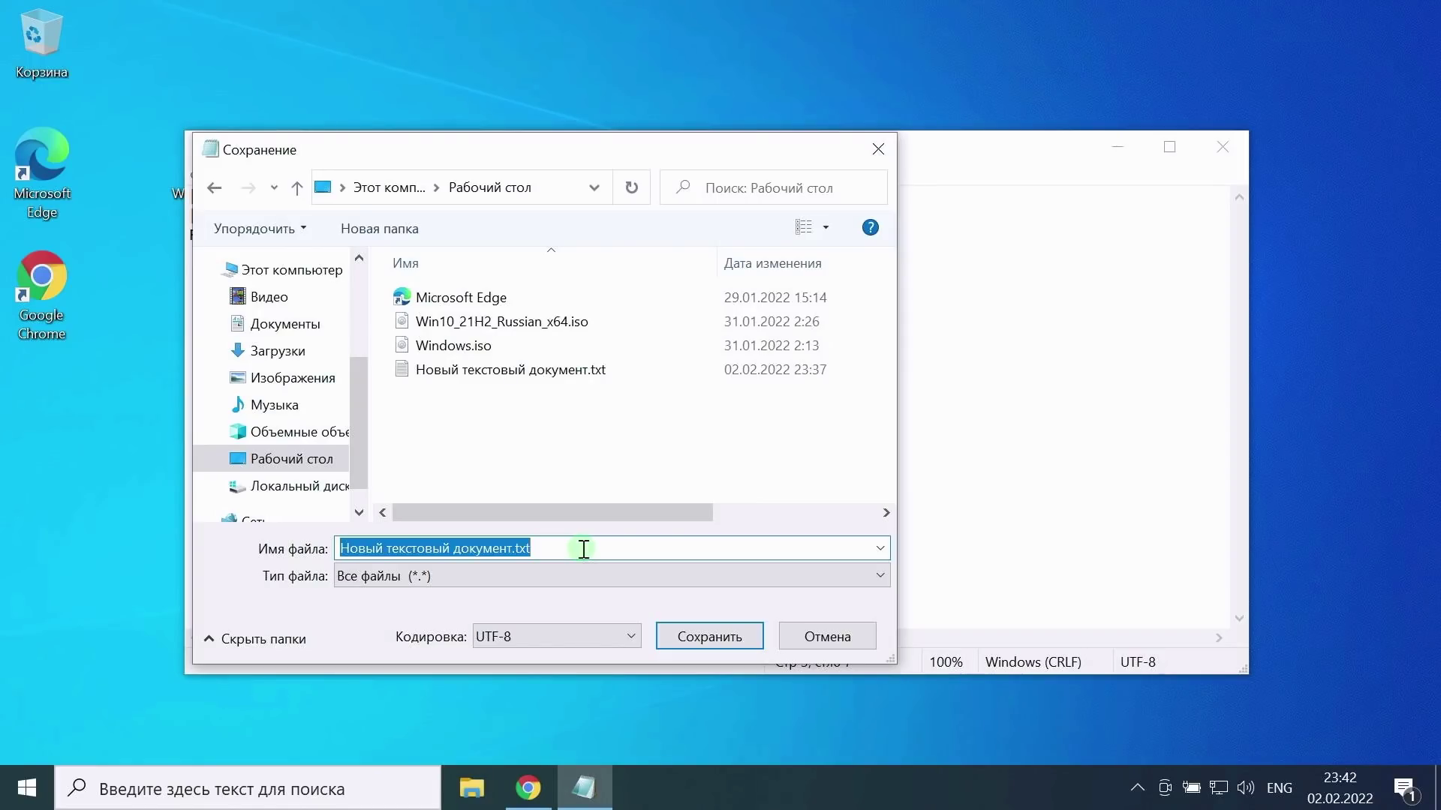
pyautogui.press('BackSpace')
pyautogui.write('ei.cfg')
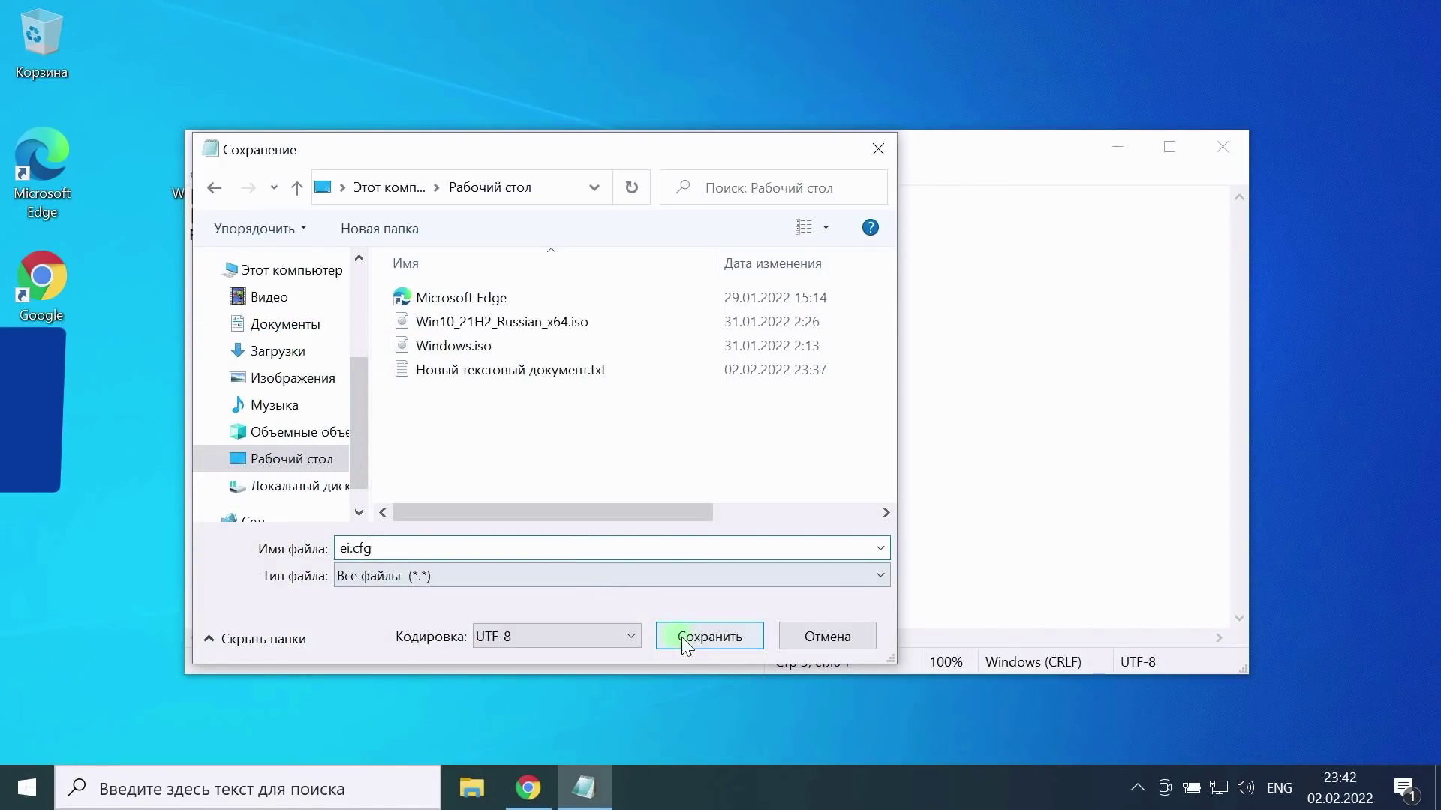
pyautogui.click(706, 638)
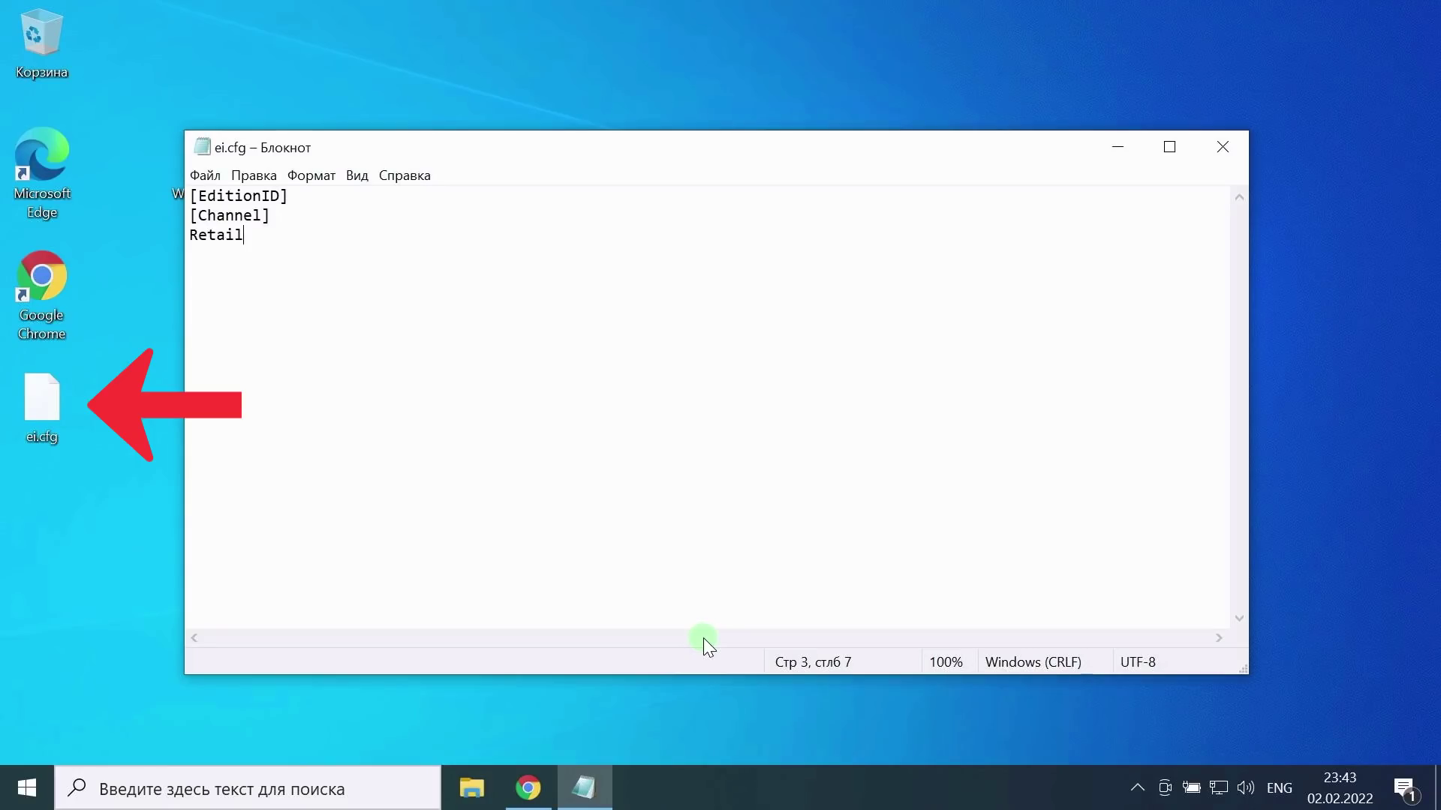
pyautogui.click(1223, 148)
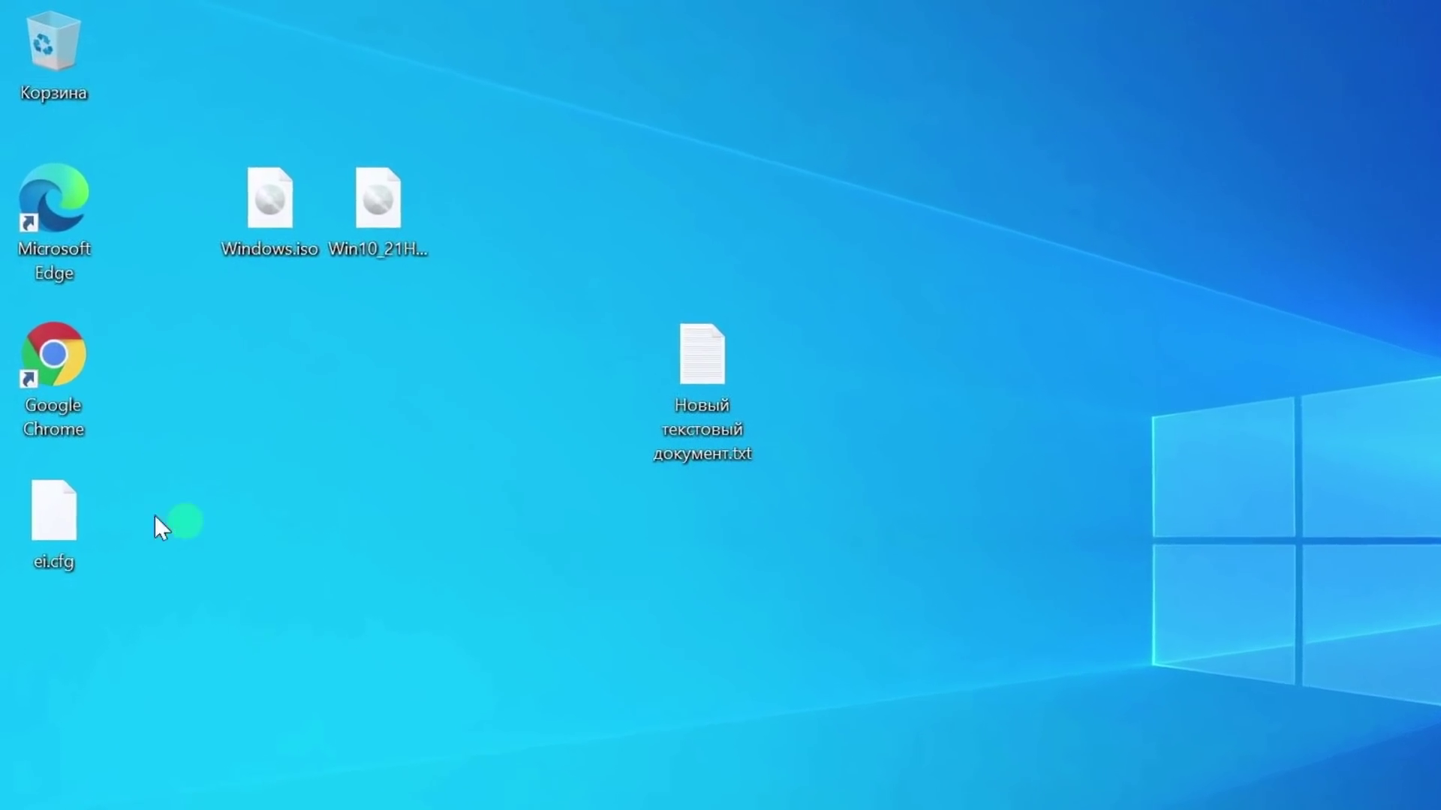
# Step: Move the ei.cfg file closer to the ISO images on the desktop and remove the leftover text document
pyautogui.moveTo(42, 406); pyautogui.dragTo(429, 337)
pyautogui.moveTo(639, 494); pyautogui.dragTo(686, 418)
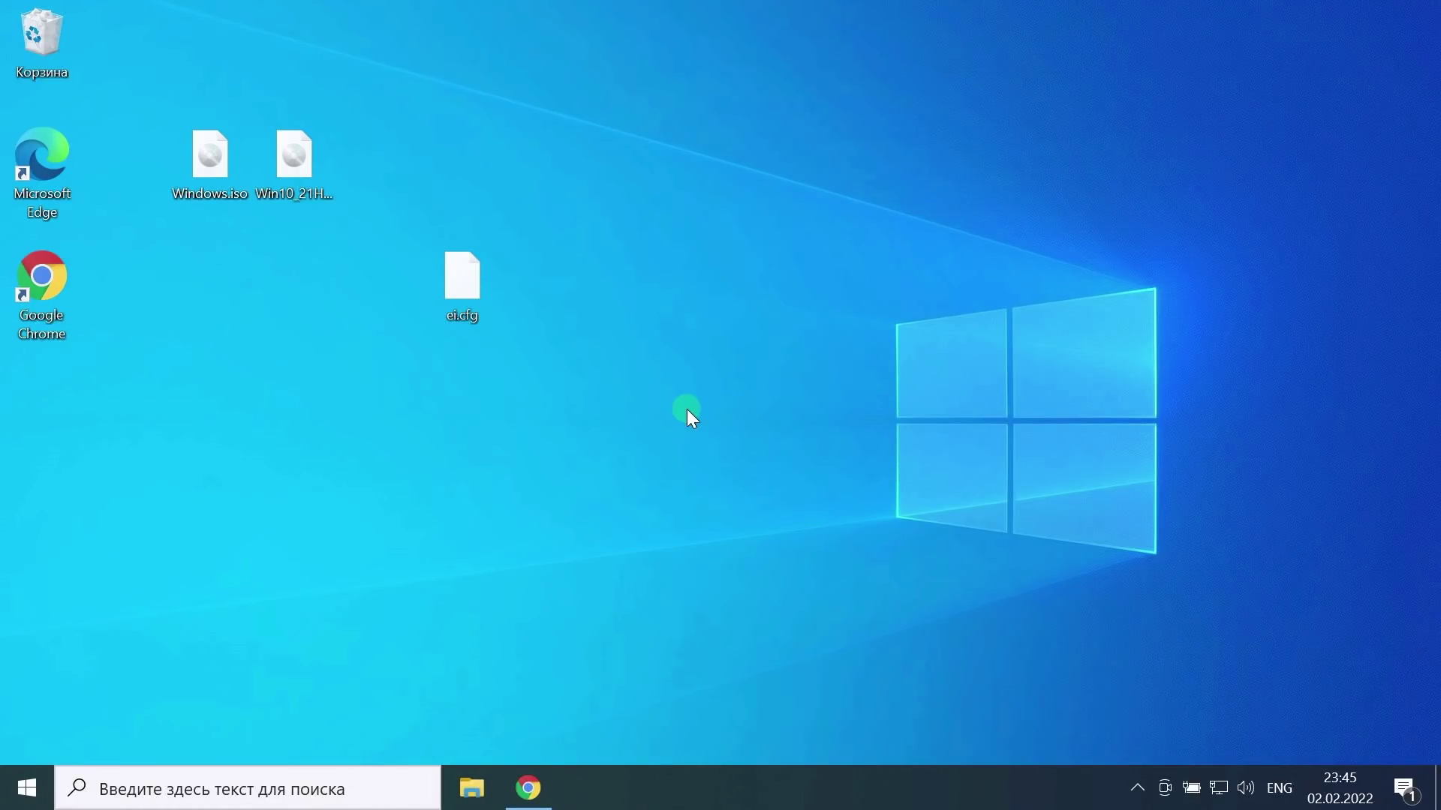
# Step: Switch to Chrome, open the AnyBurn download page from the video's expanded description and download the portable version
pyautogui.click(512, 773)
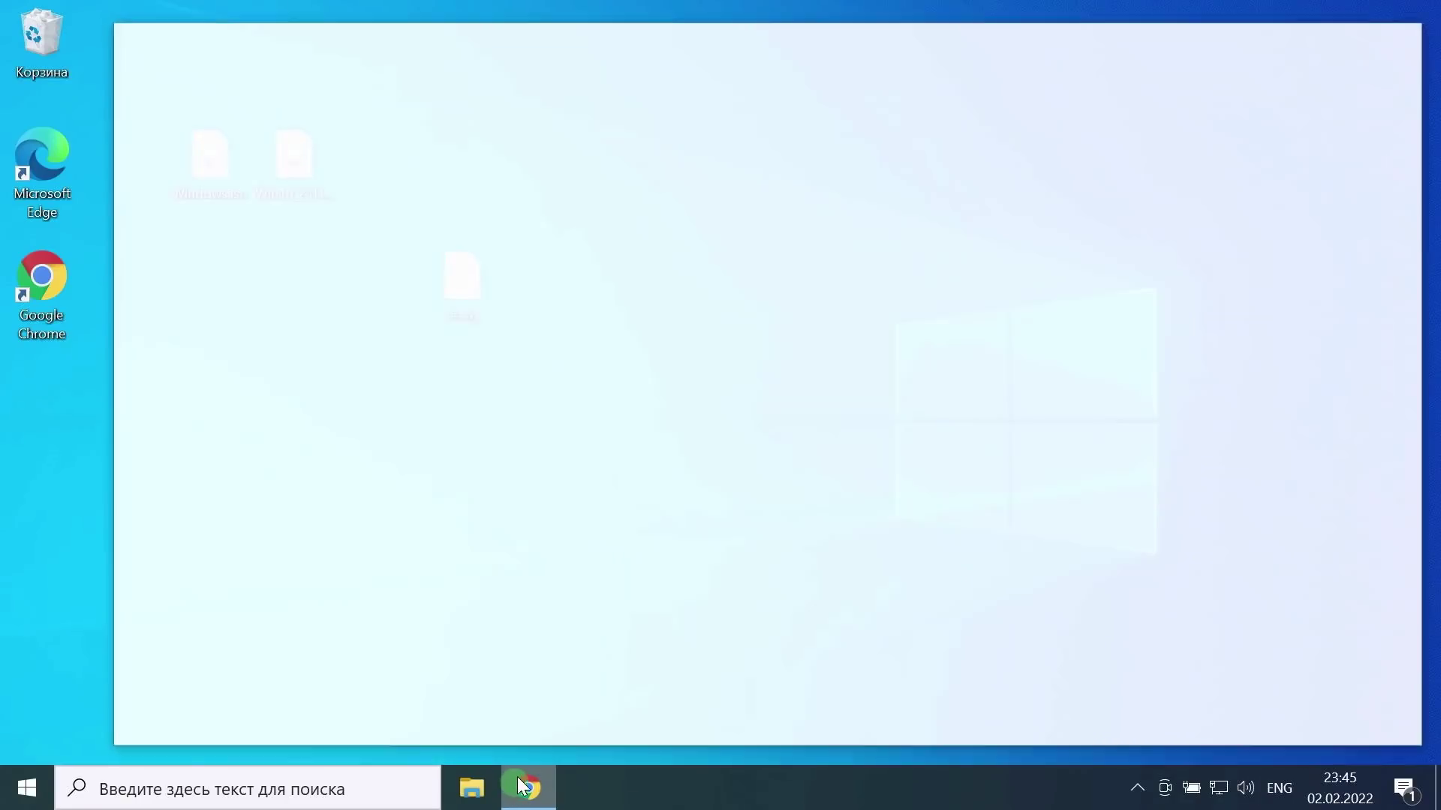
pyautogui.scroll(-5, 529, 671)
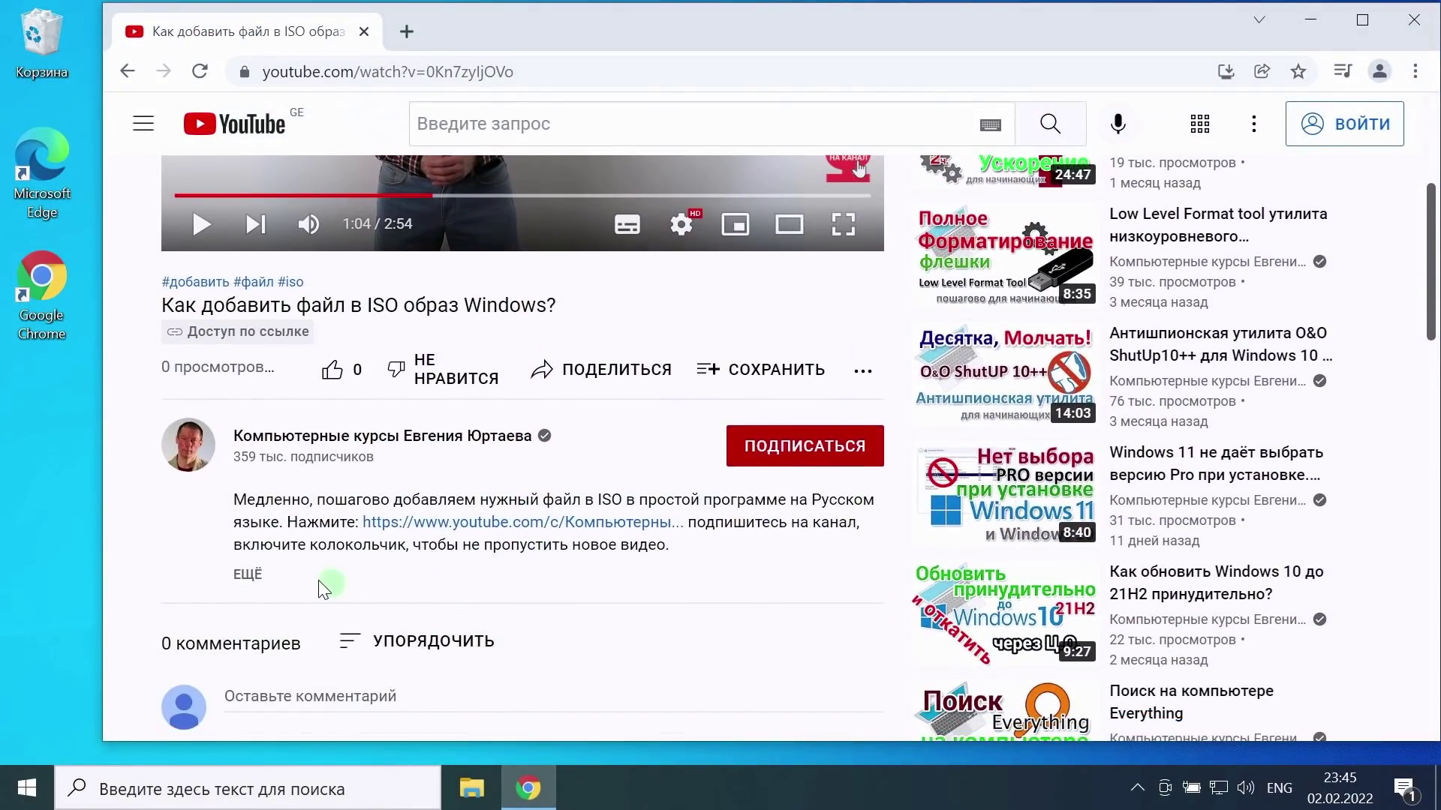
pyautogui.click(250, 575)
pyautogui.scroll(-1, 422, 569)
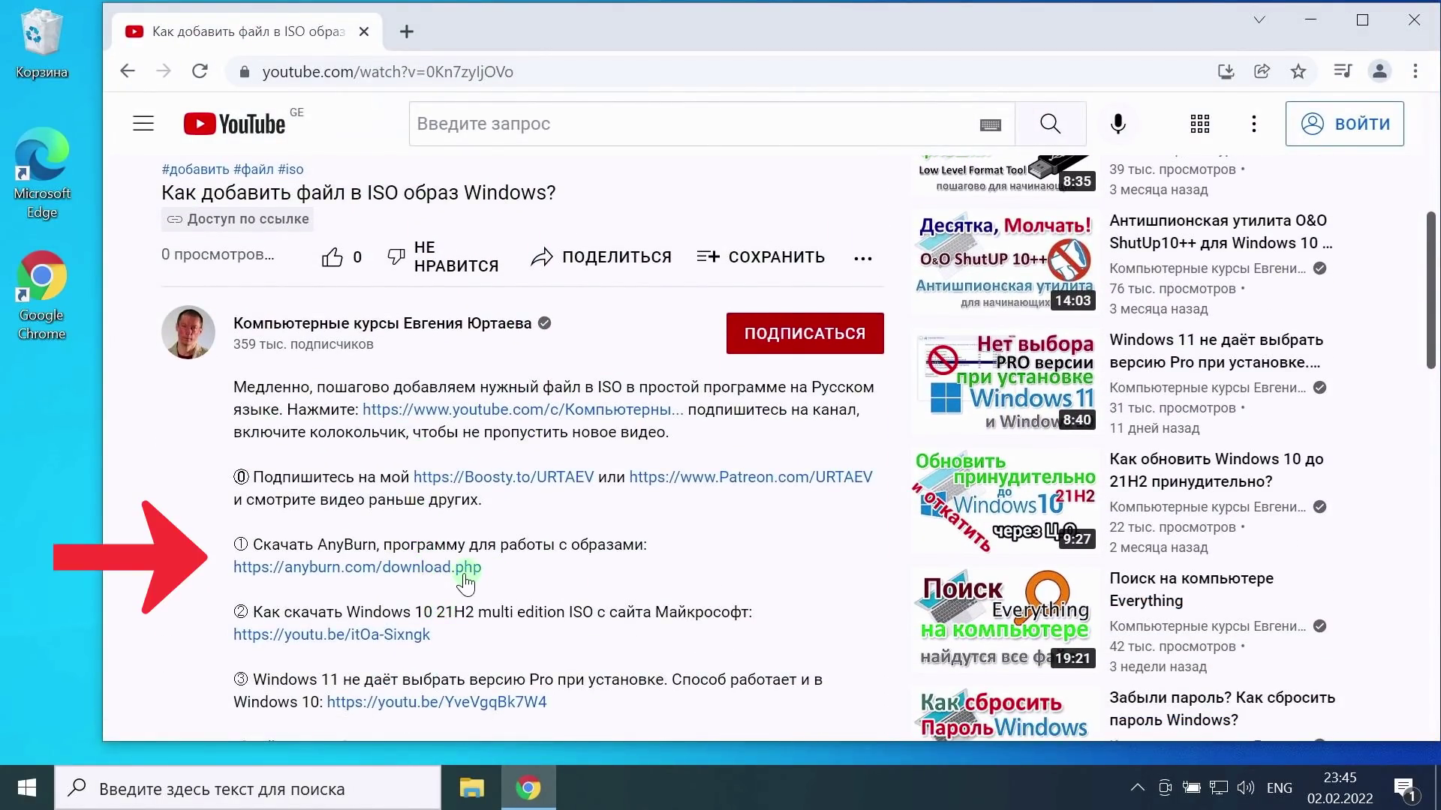
pyautogui.click(417, 570)
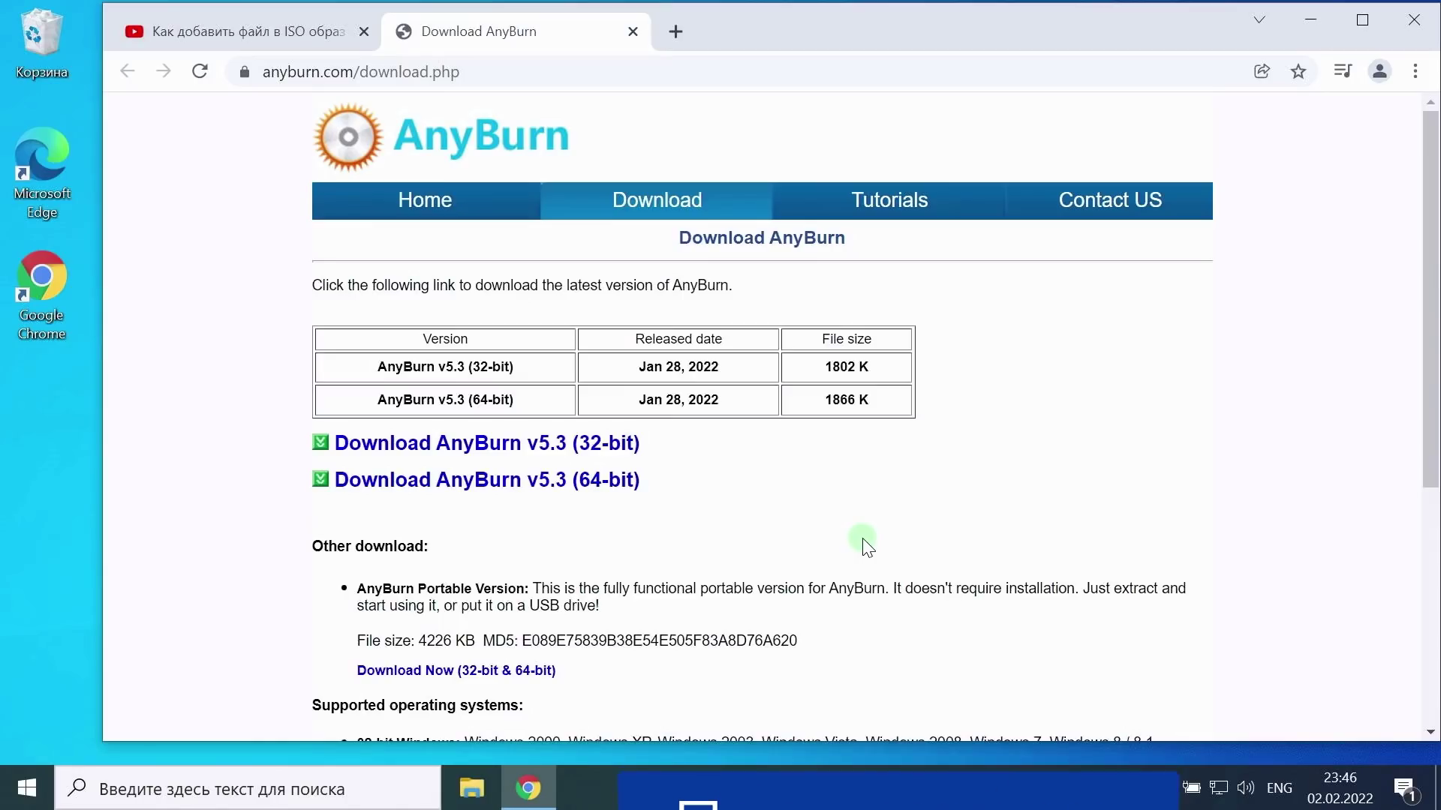
pyautogui.click(513, 673)
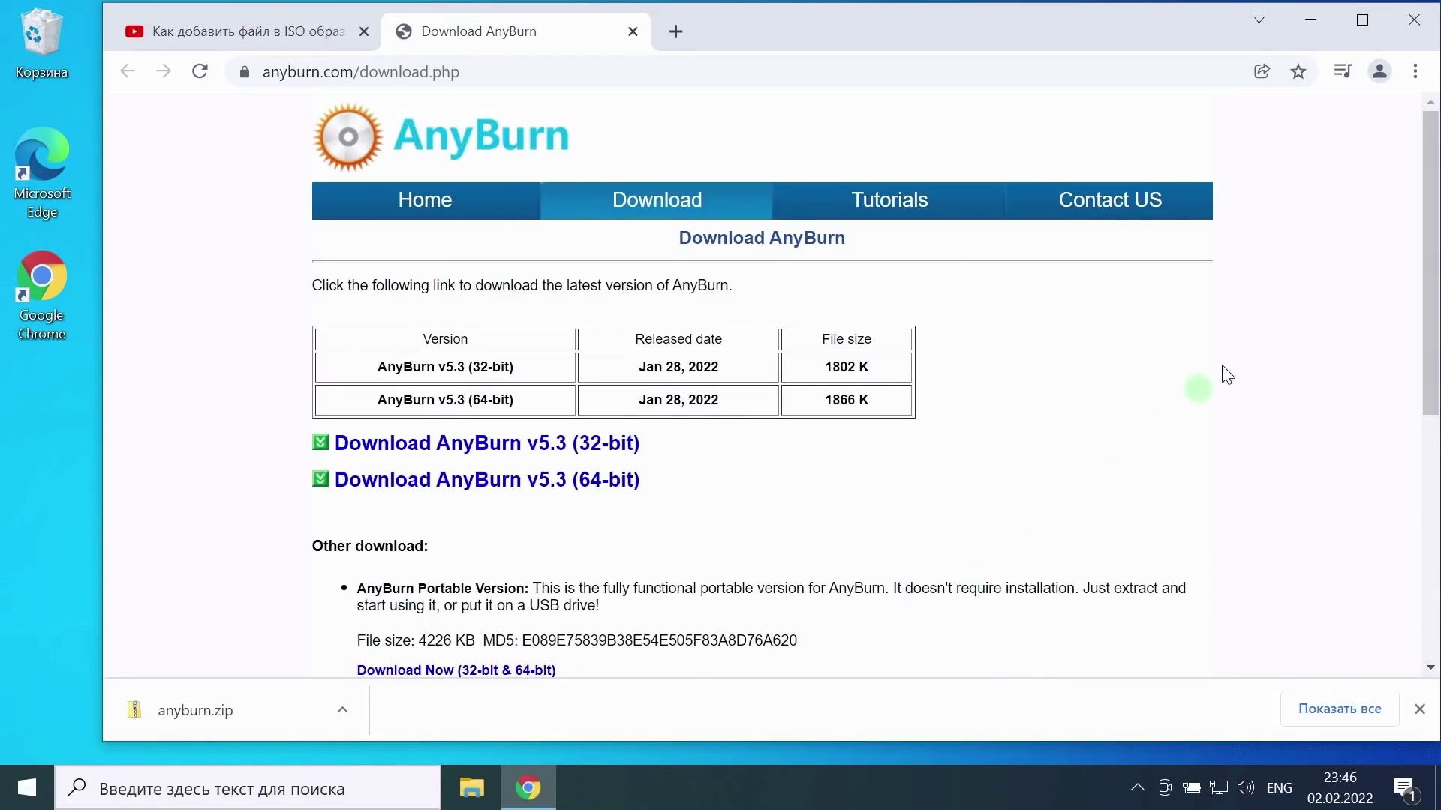
# Step: Close the browser and check the Windows system type on the device information page
pyautogui.click(1405, 23)
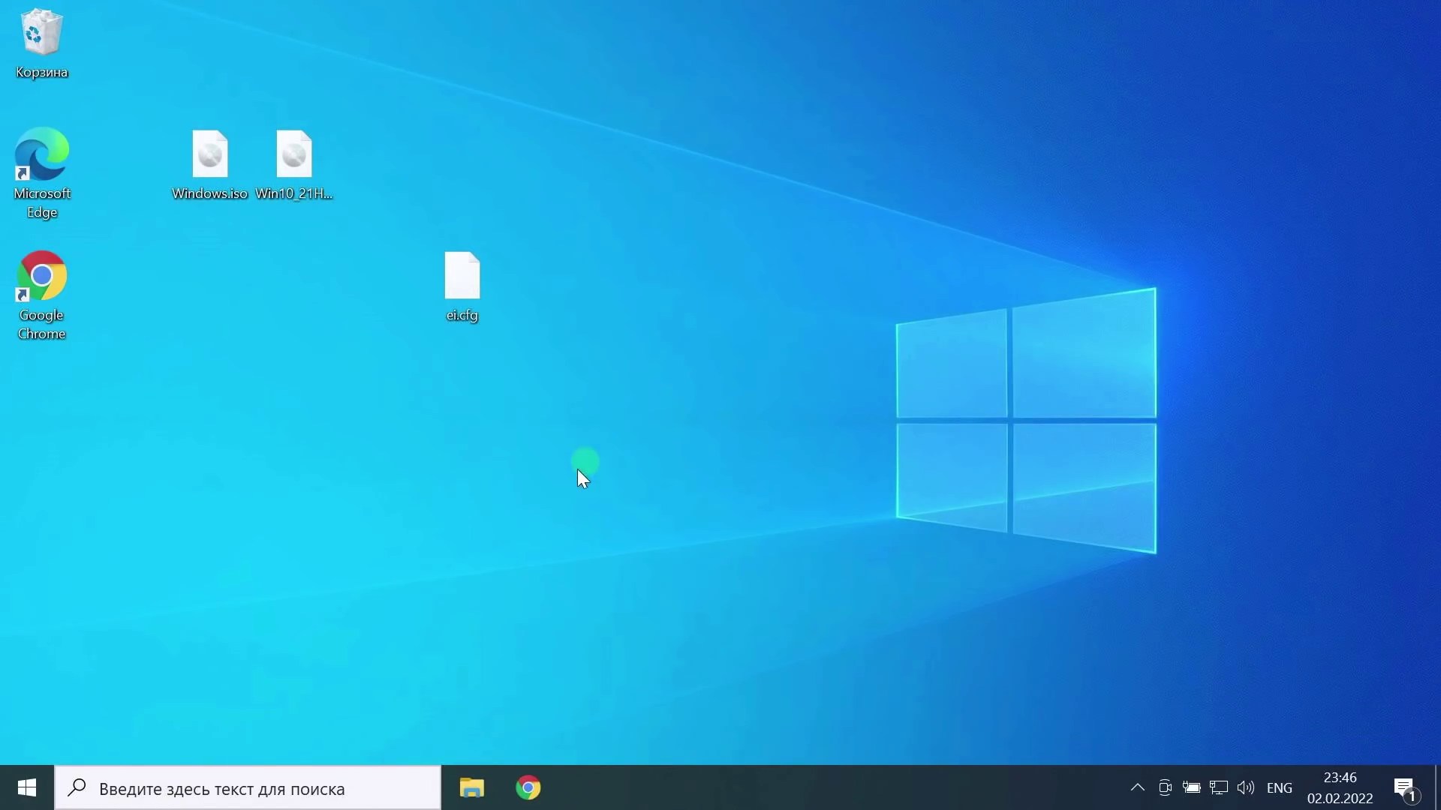
pyautogui.rightClick(18, 784)
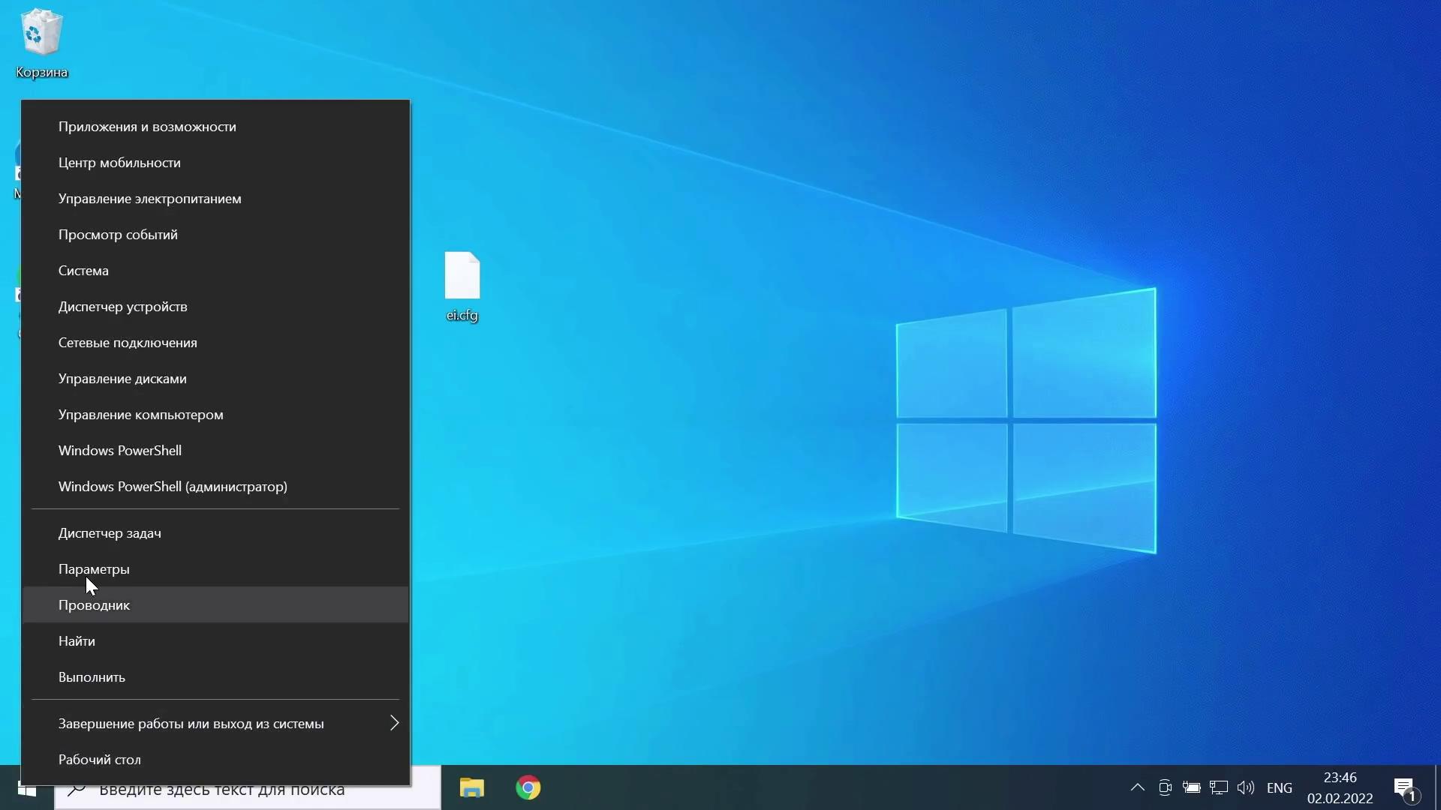
pyautogui.click(116, 275)
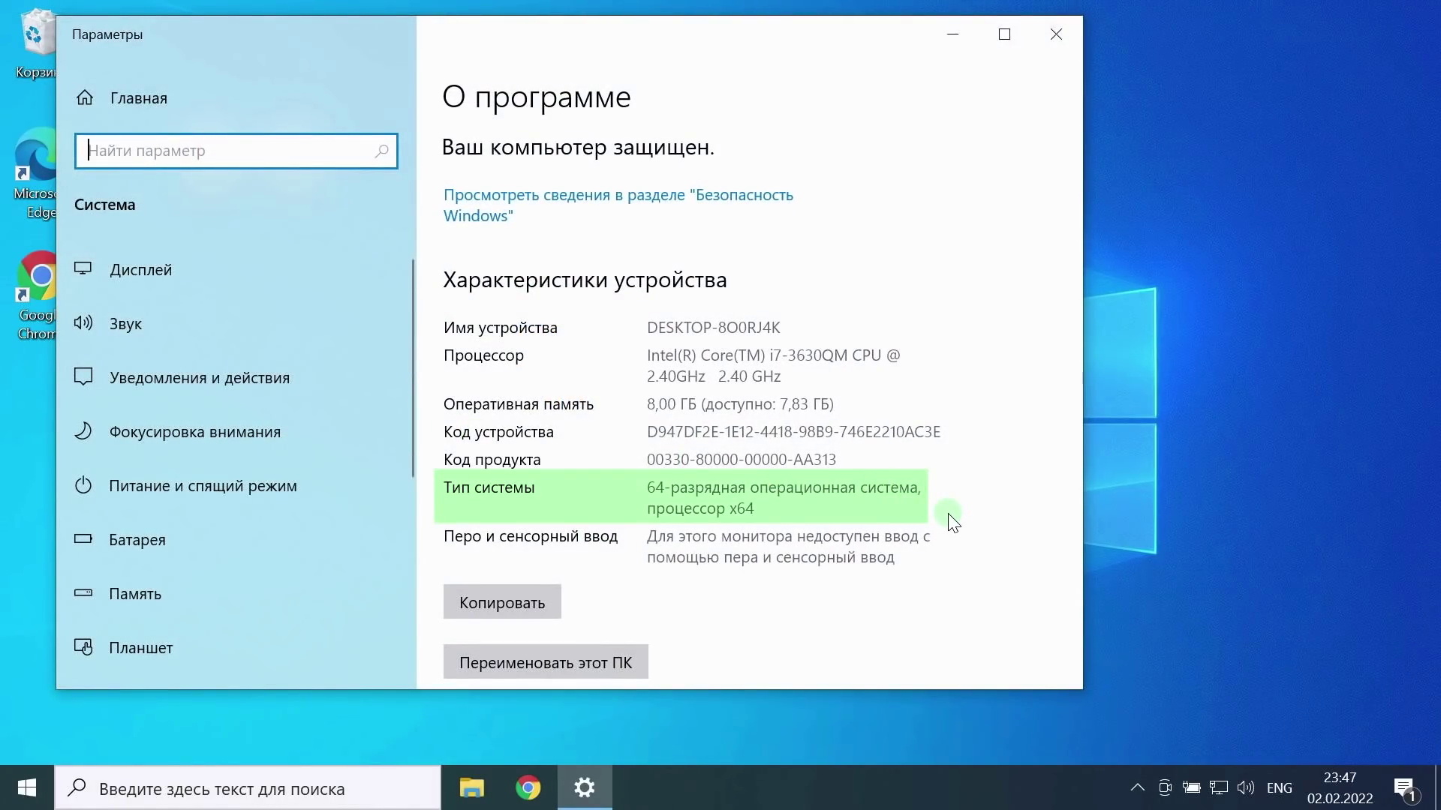
pyautogui.click(1057, 39)
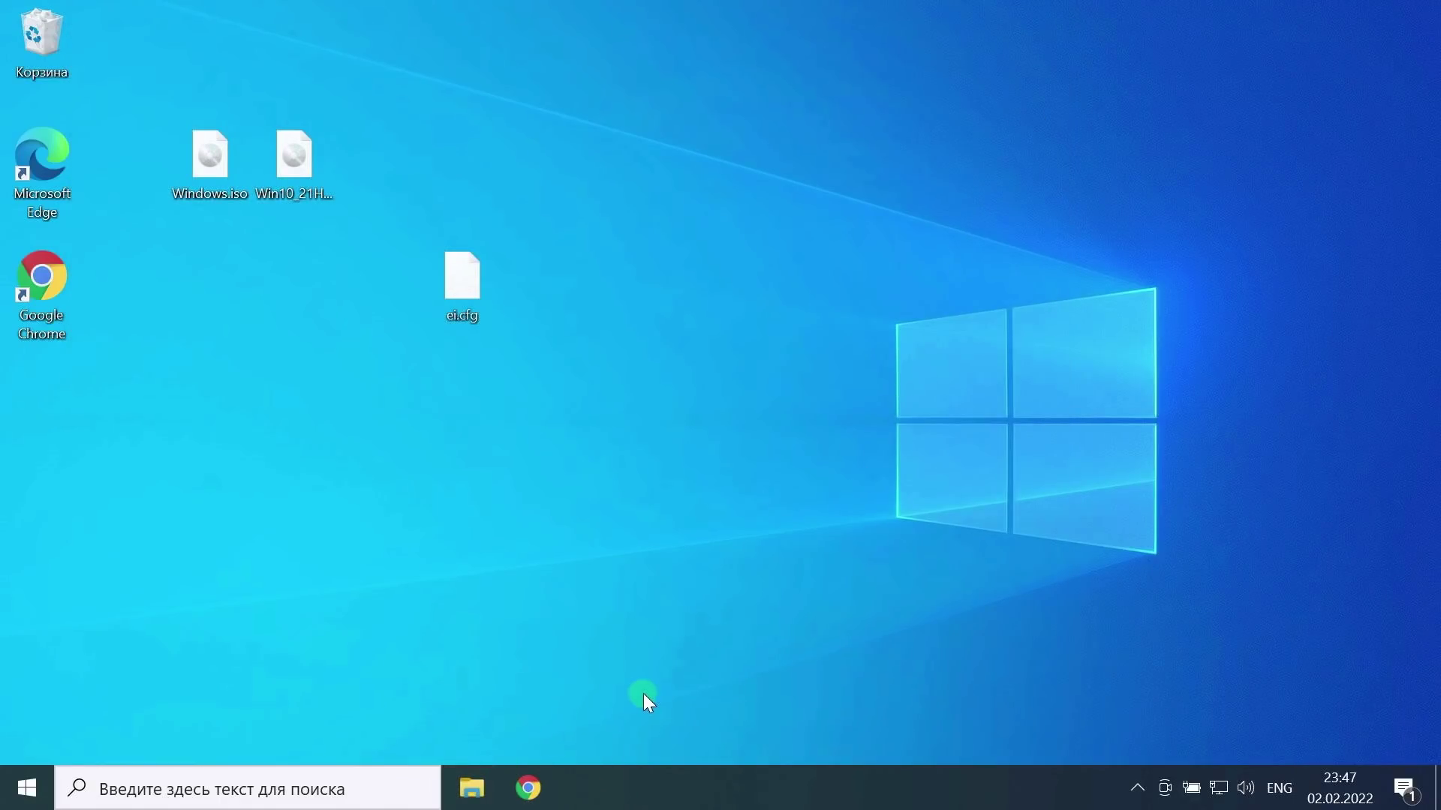
# Step: Extract the AnyBurn(64-bit) folder from anyburn.zip in Downloads to the desktop and place it below Windows.iso
pyautogui.press('super+e')
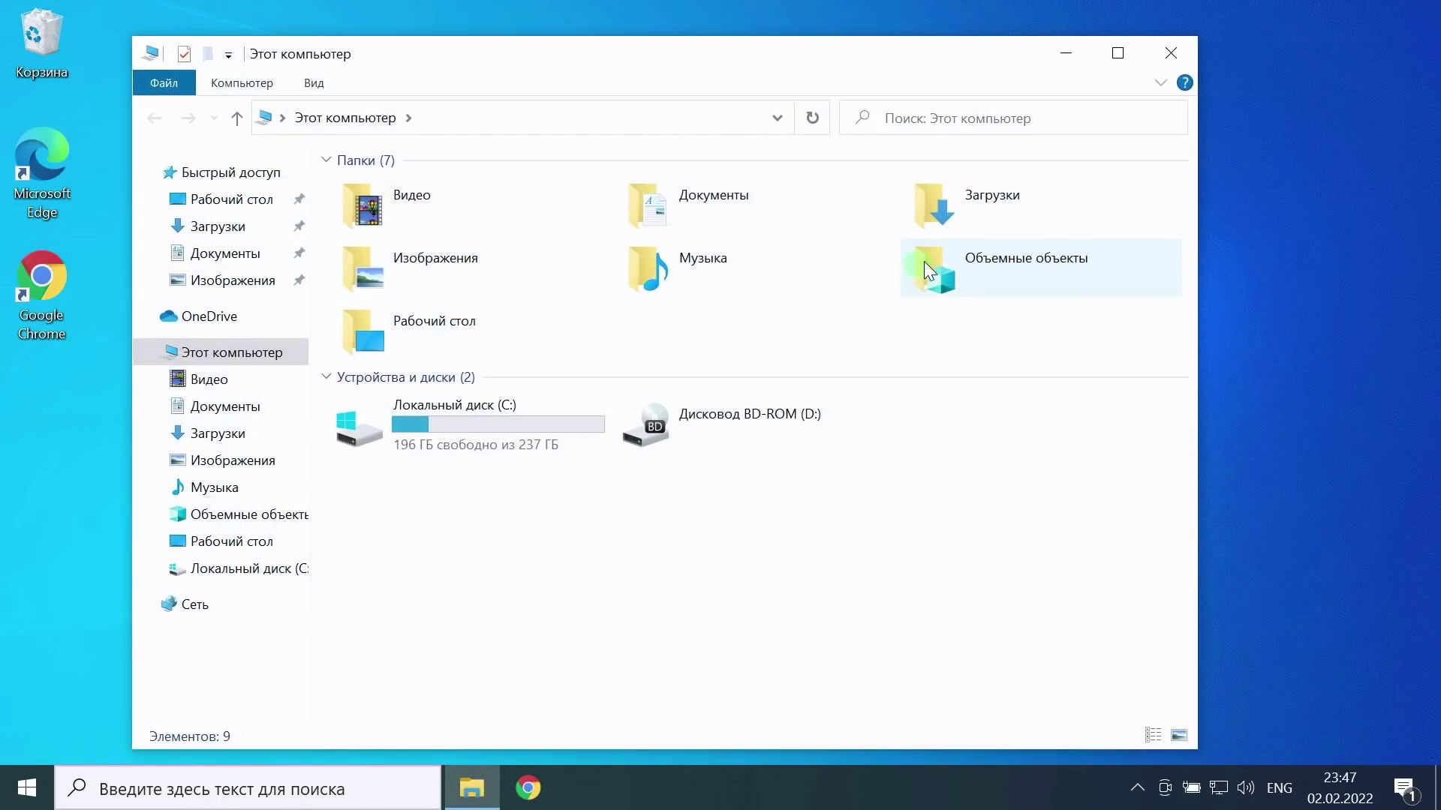
pyautogui.doubleClick(959, 224)
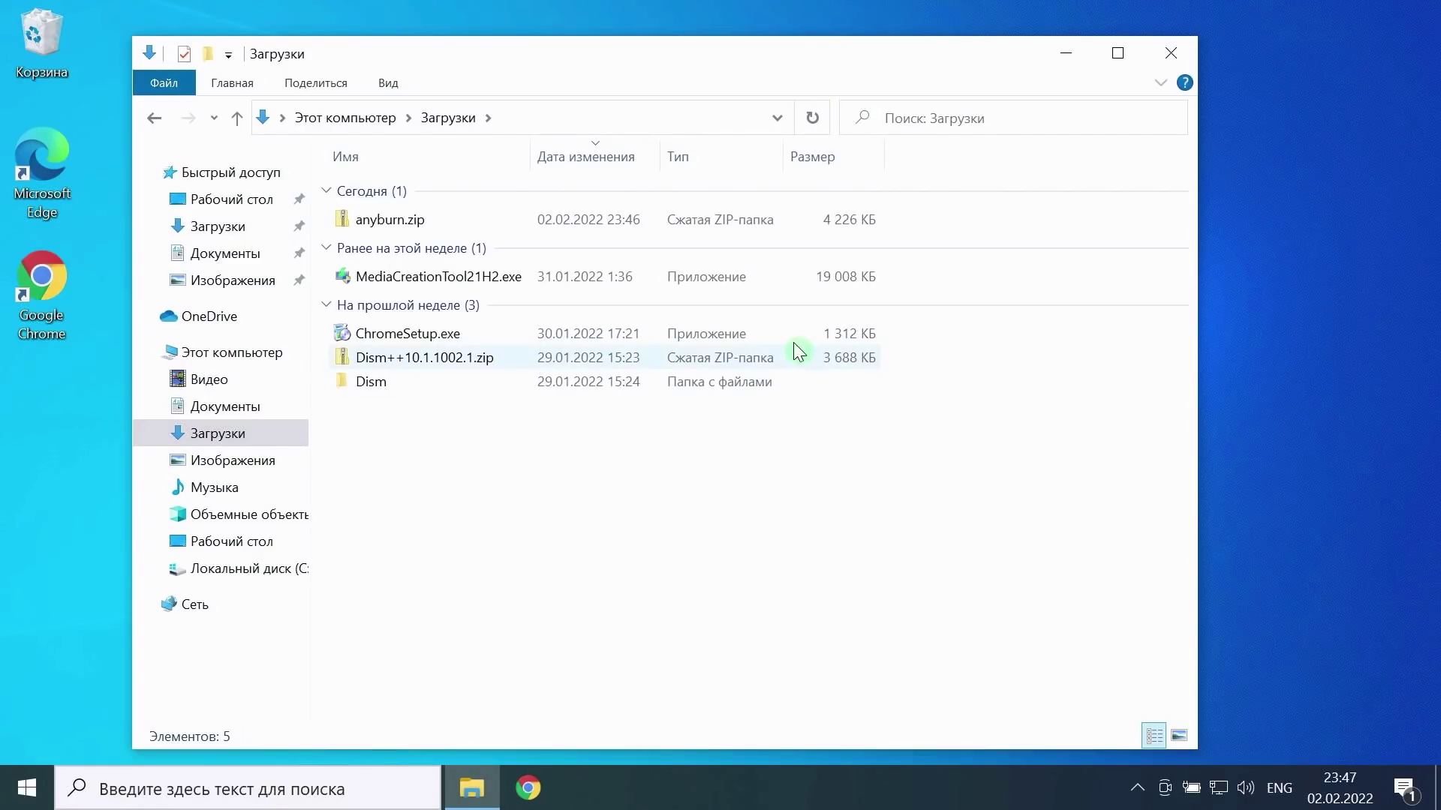
pyautogui.doubleClick(422, 223)
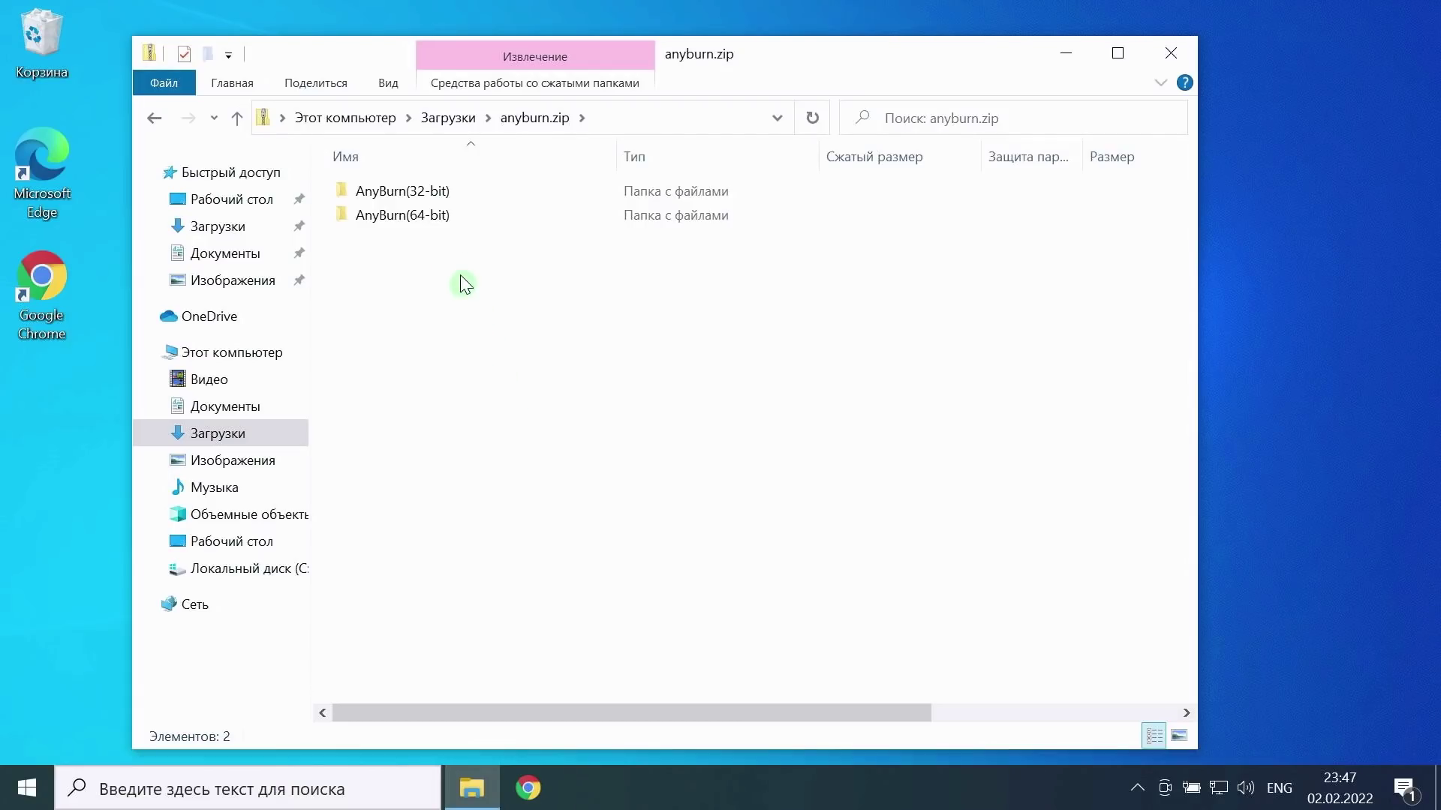
pyautogui.moveTo(440, 218); pyautogui.dragTo(92, 432)
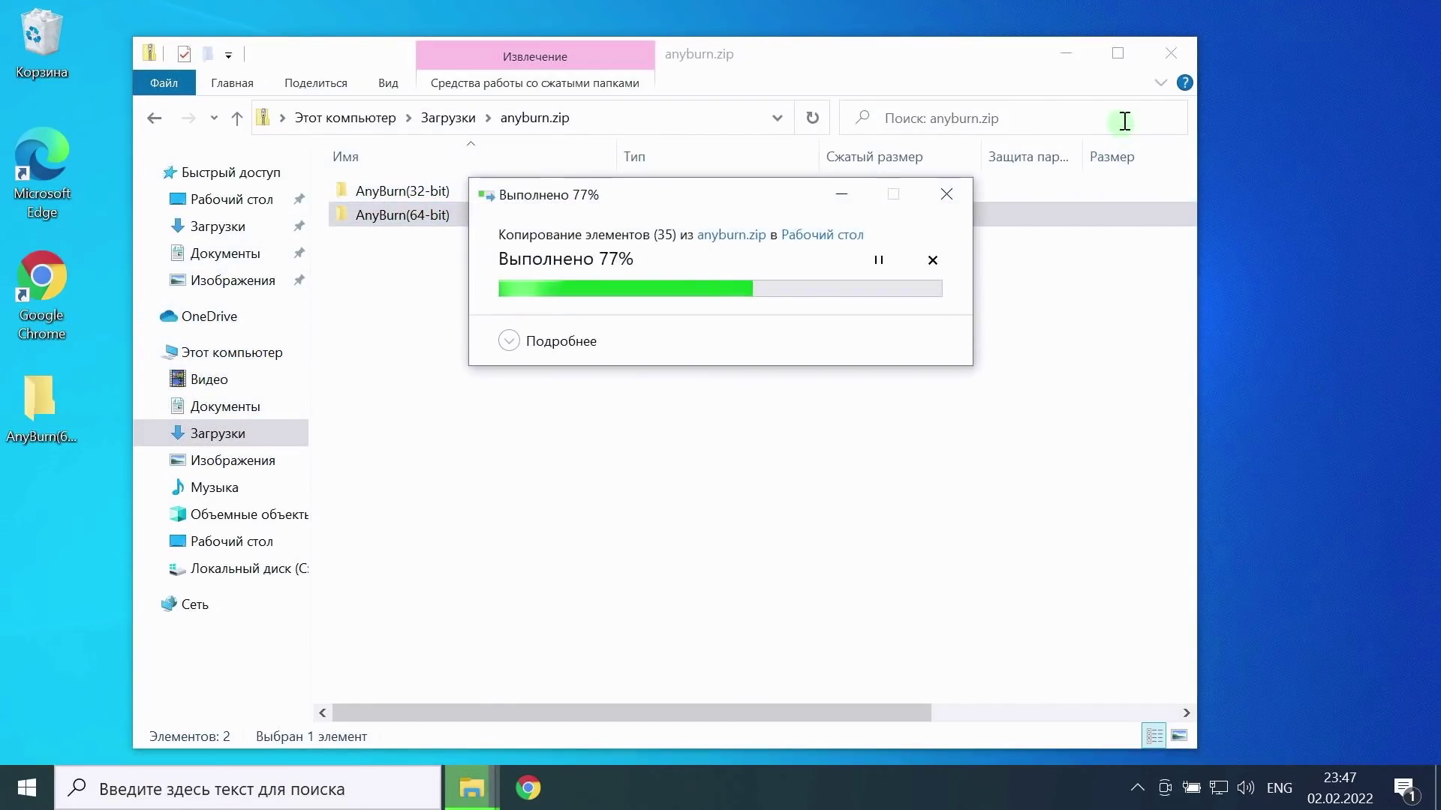
pyautogui.click(1171, 53)
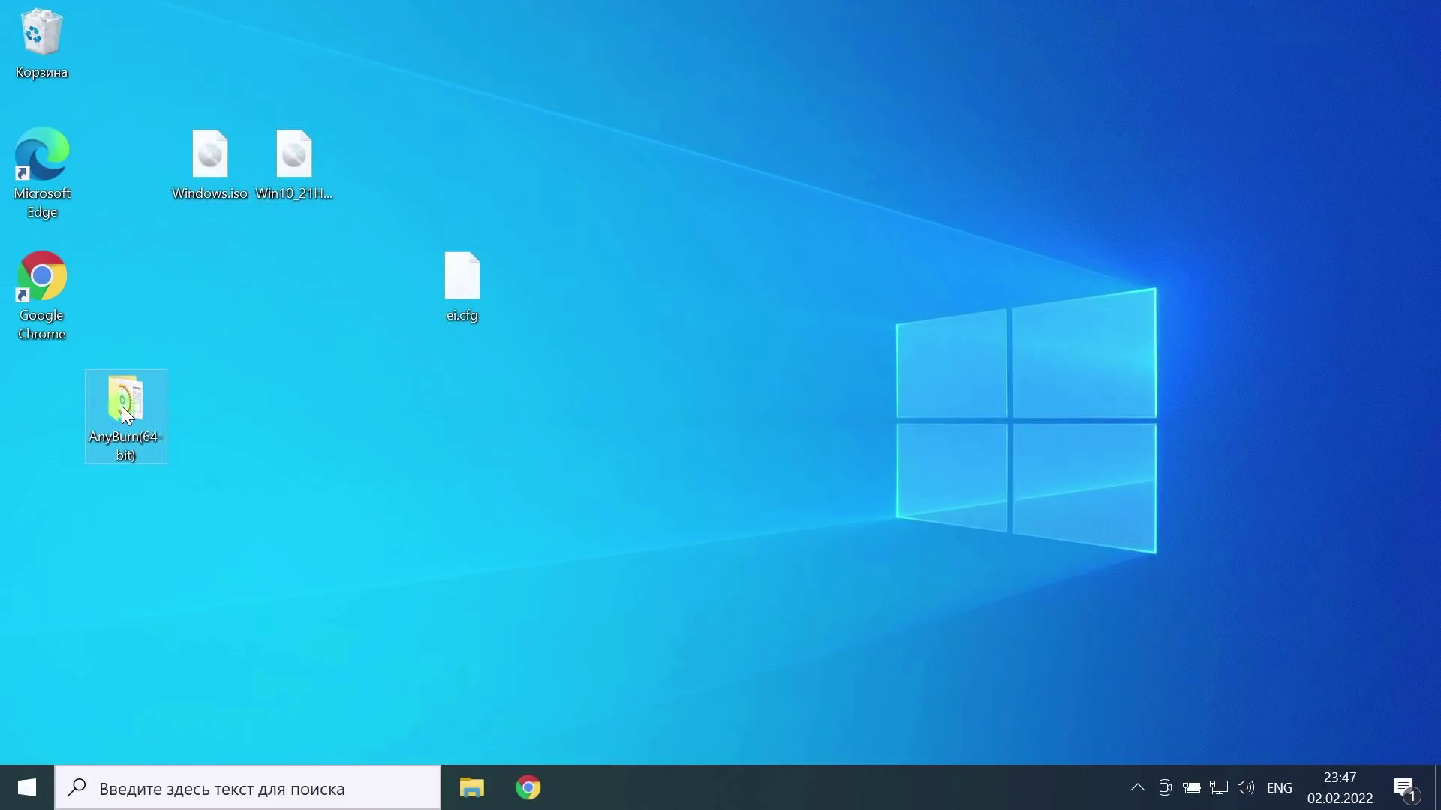
pyautogui.moveTo(121, 406); pyautogui.dragTo(207, 293)
pyautogui.click(308, 409)
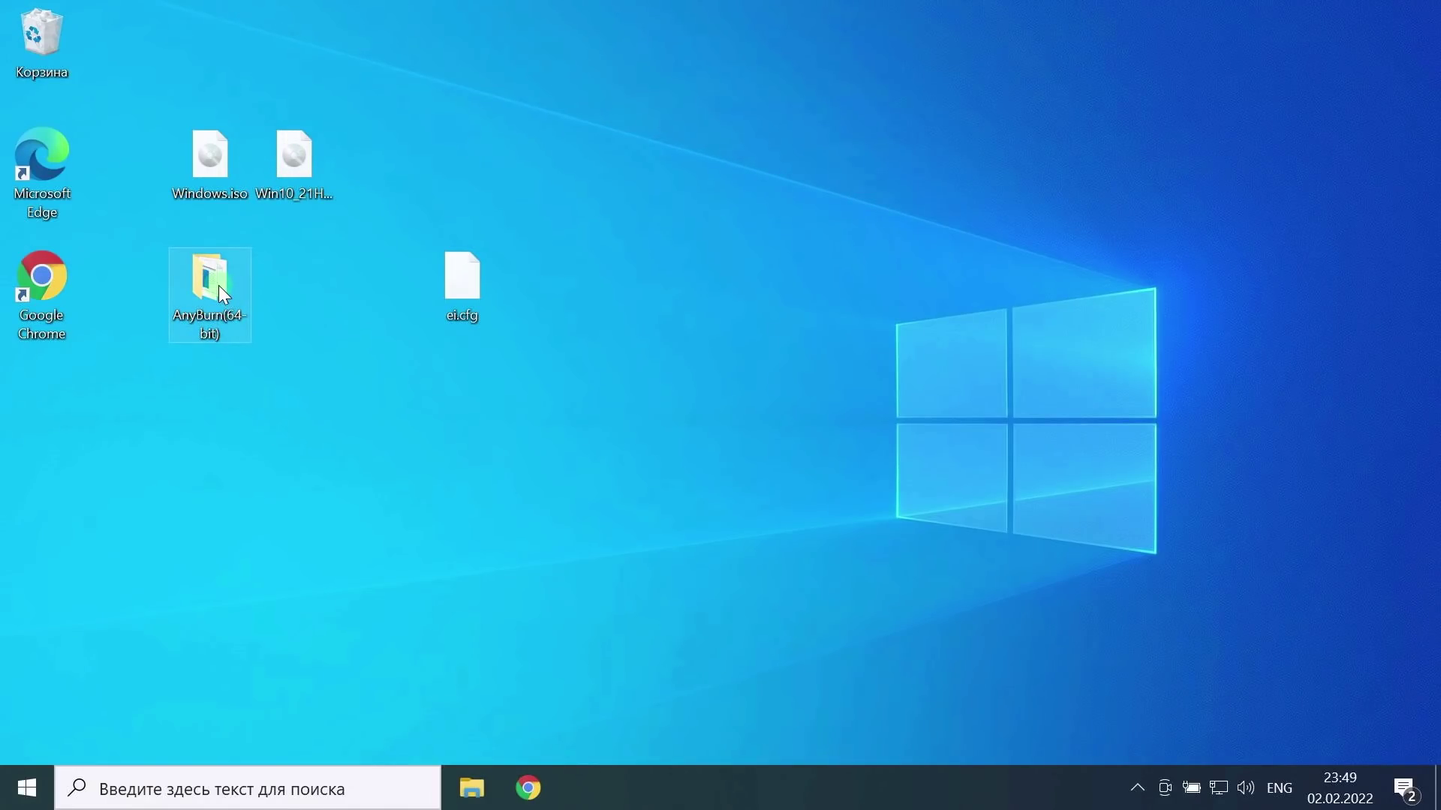
# Step: Launch AnyBurn.exe from the AnyBurn(64-bit) folder on the desktop and close the folder window
pyautogui.doubleClick(218, 286)
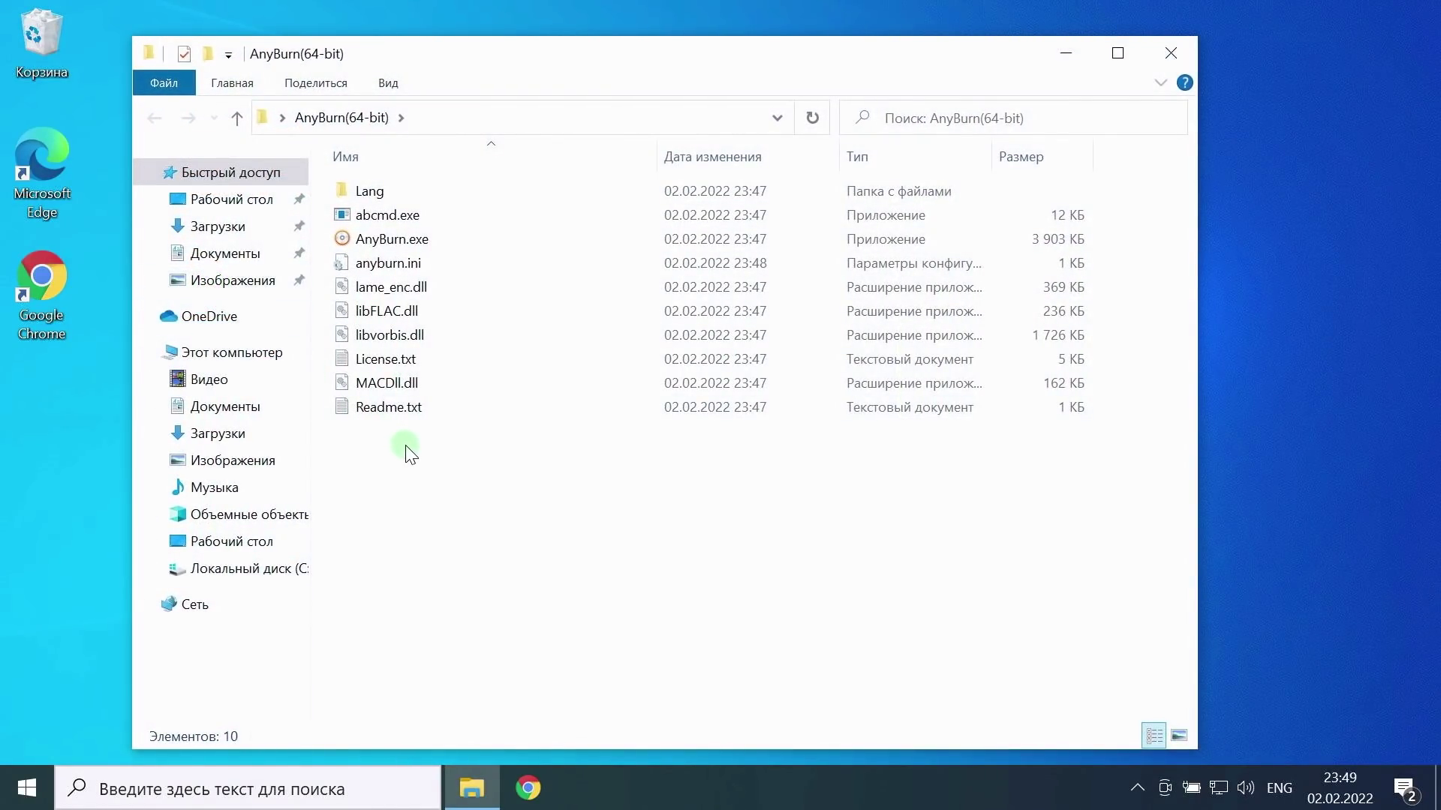
pyautogui.doubleClick(466, 240)
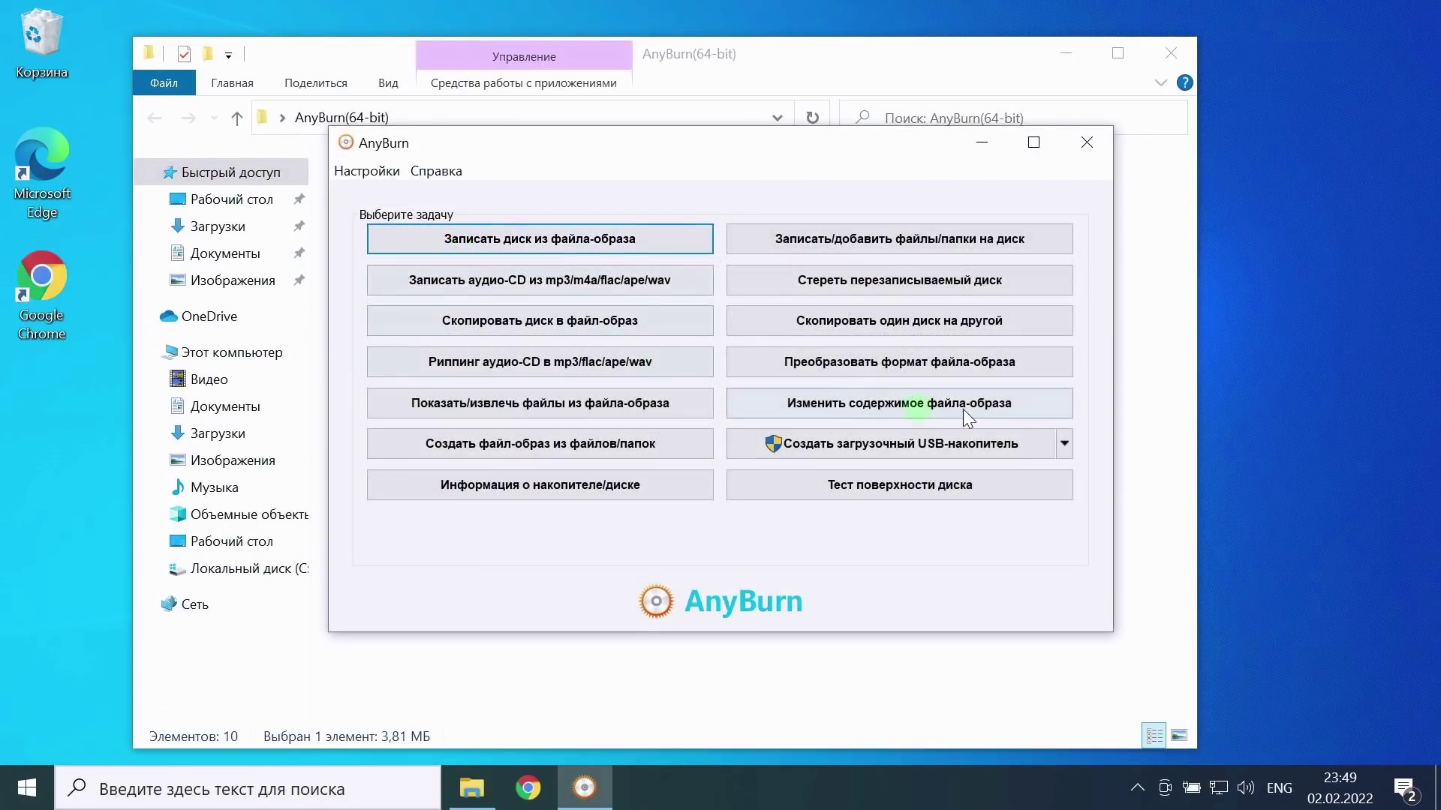
pyautogui.click(1190, 61)
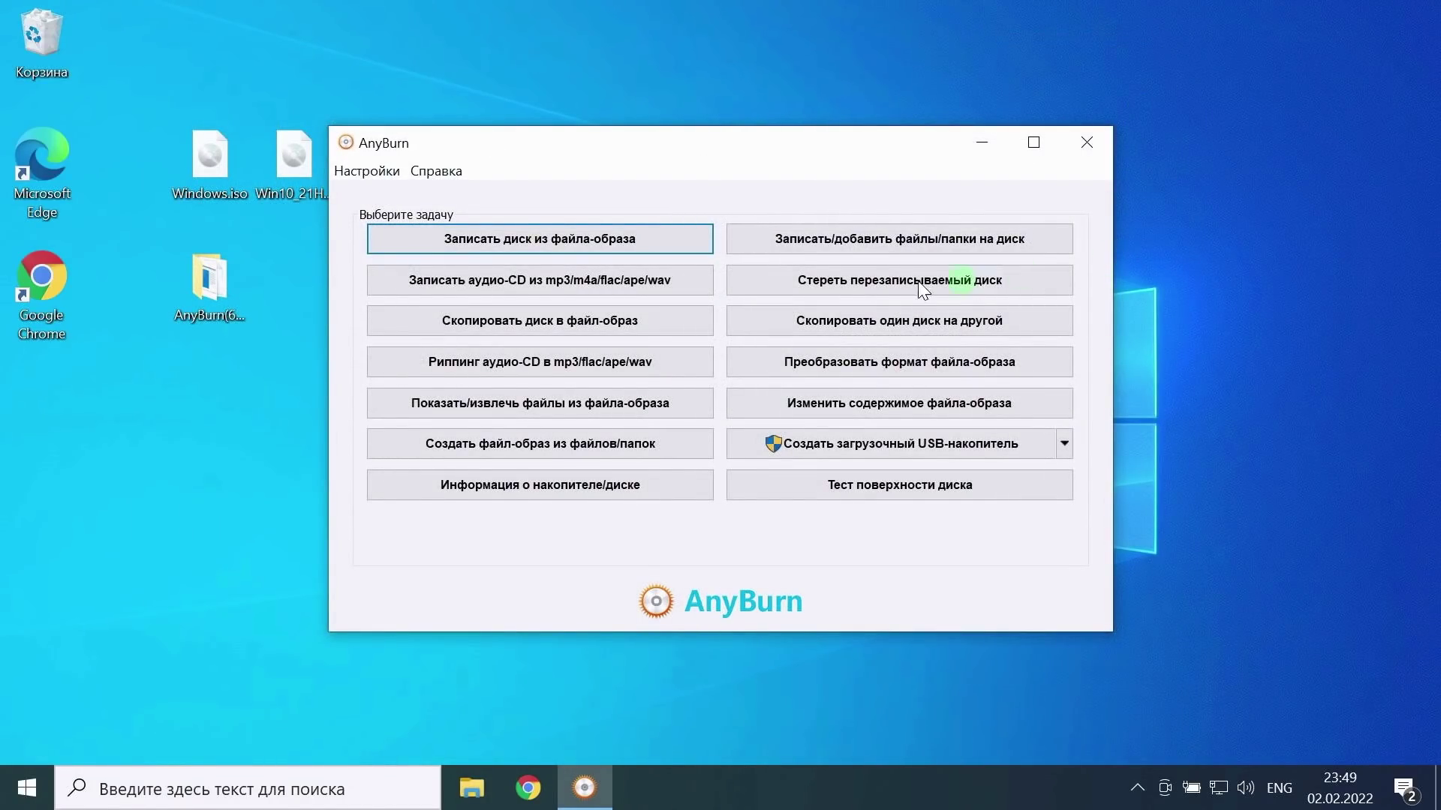
# Step: Look through the available interface languages in AnyBurn's settings without changing the selection
pyautogui.click(384, 176)
pyautogui.moveTo(382, 195)
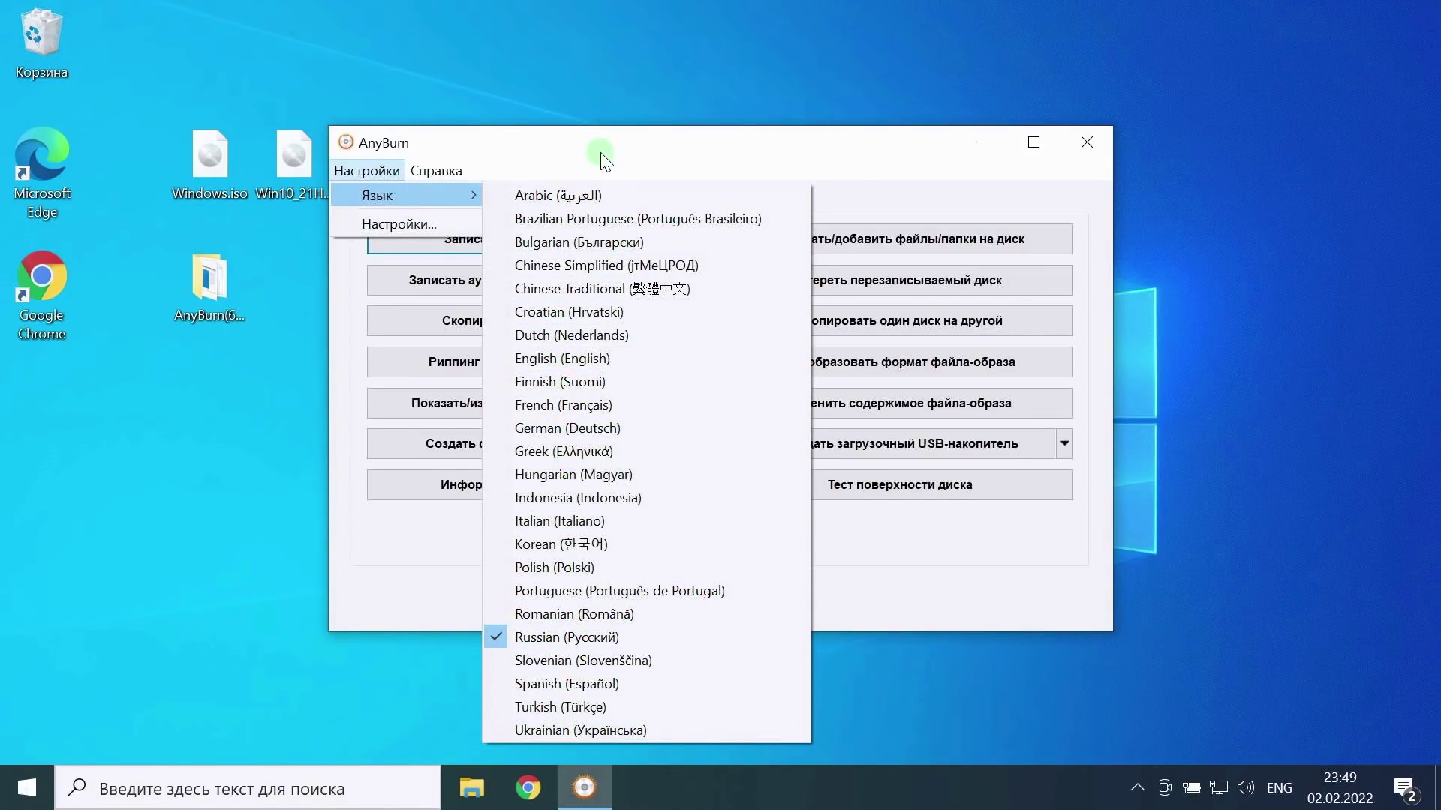
pyautogui.click(670, 152)
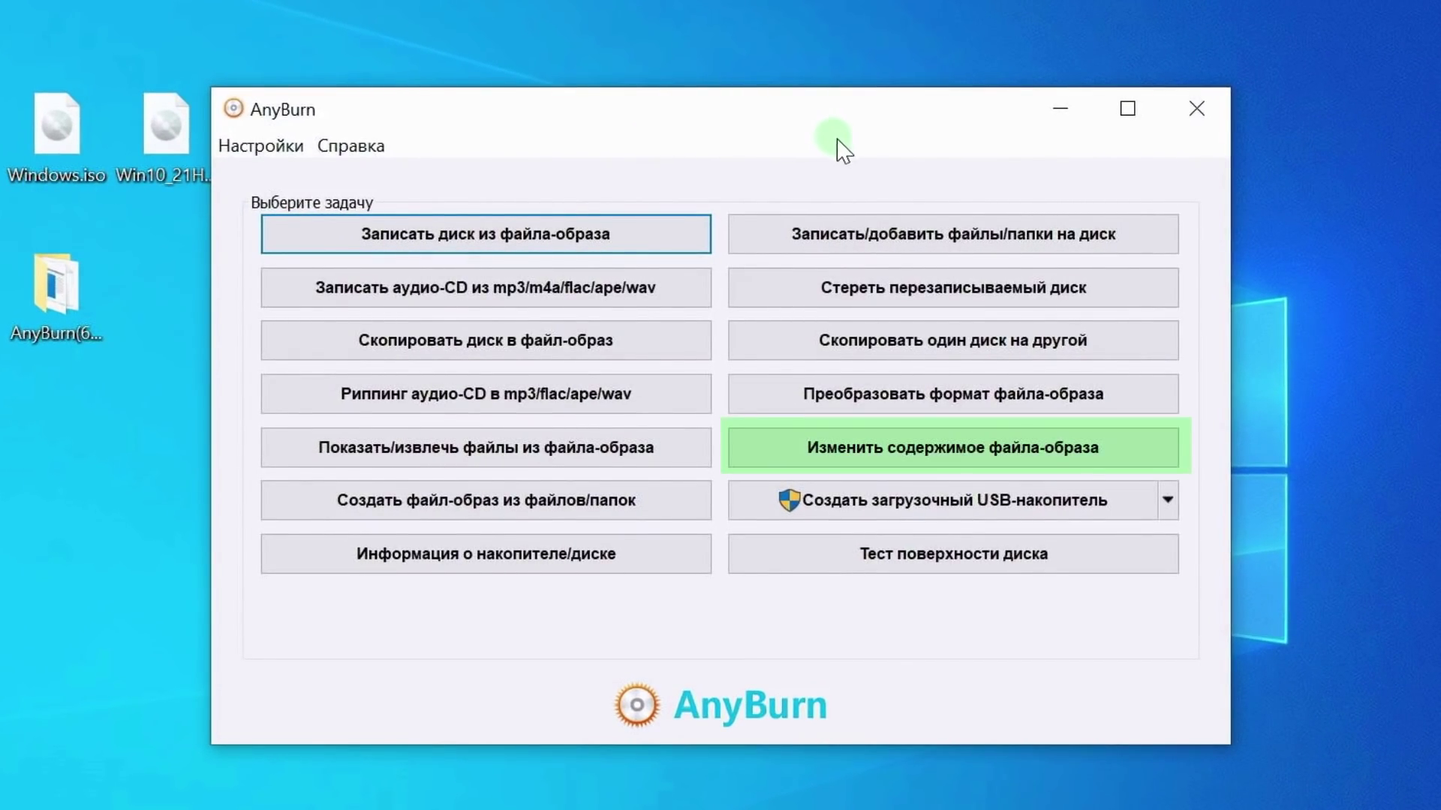
# Step: Load Win10_21H2_Russian_x64.iso from the desktop for editing its contents and open the image's sources folder
pyautogui.click(941, 450)
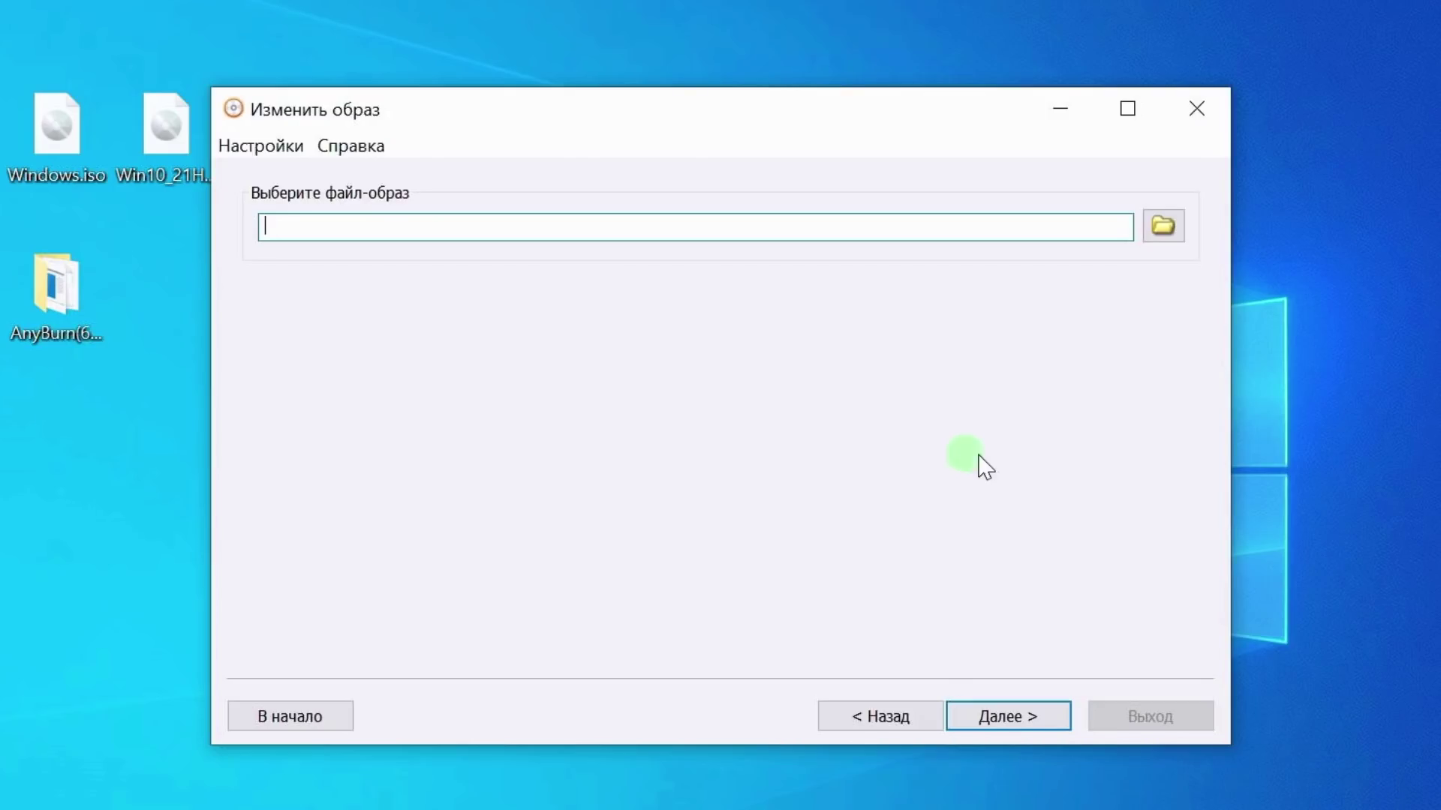
pyautogui.click(1163, 226)
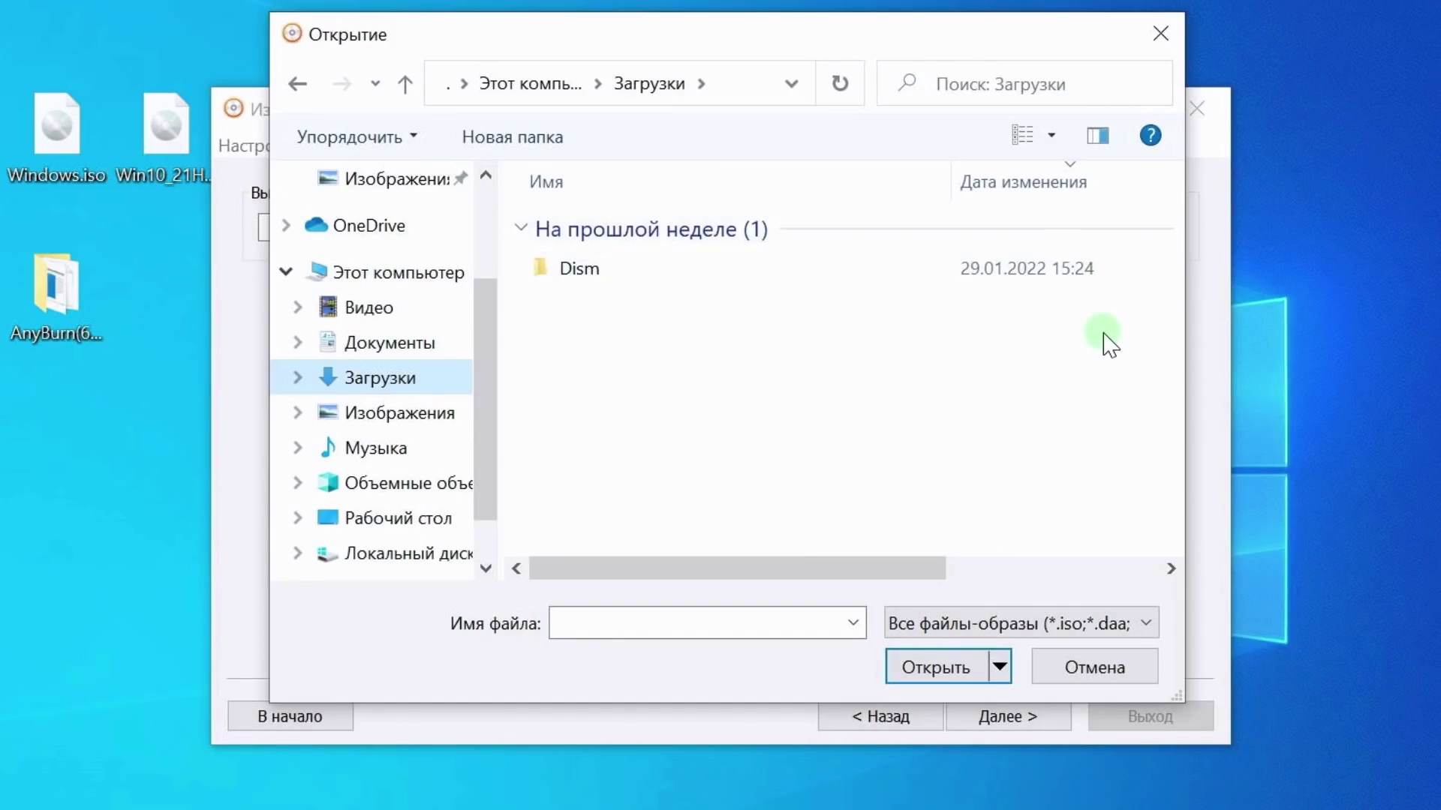
pyautogui.click(398, 519)
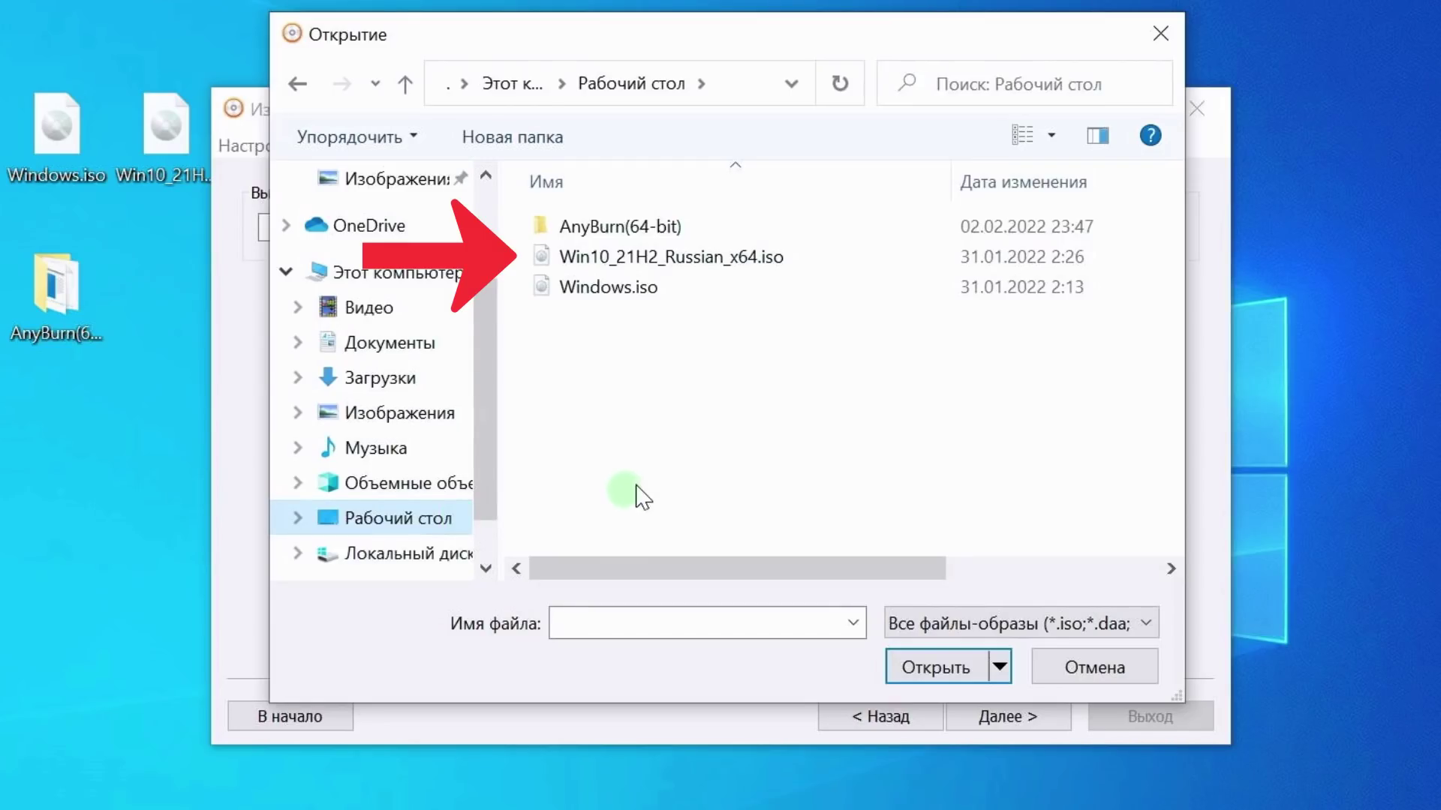
pyautogui.click(748, 260)
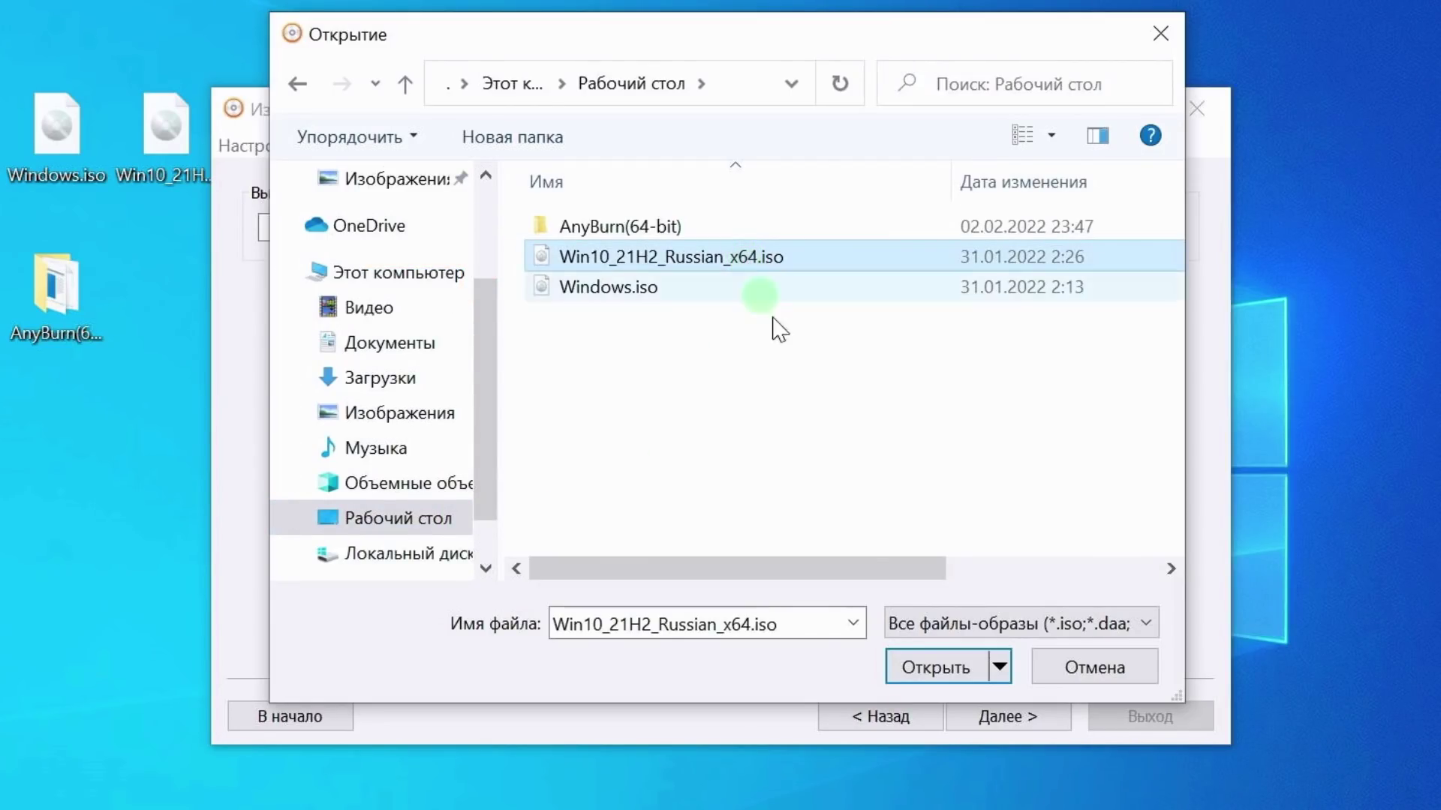
pyautogui.click(919, 667)
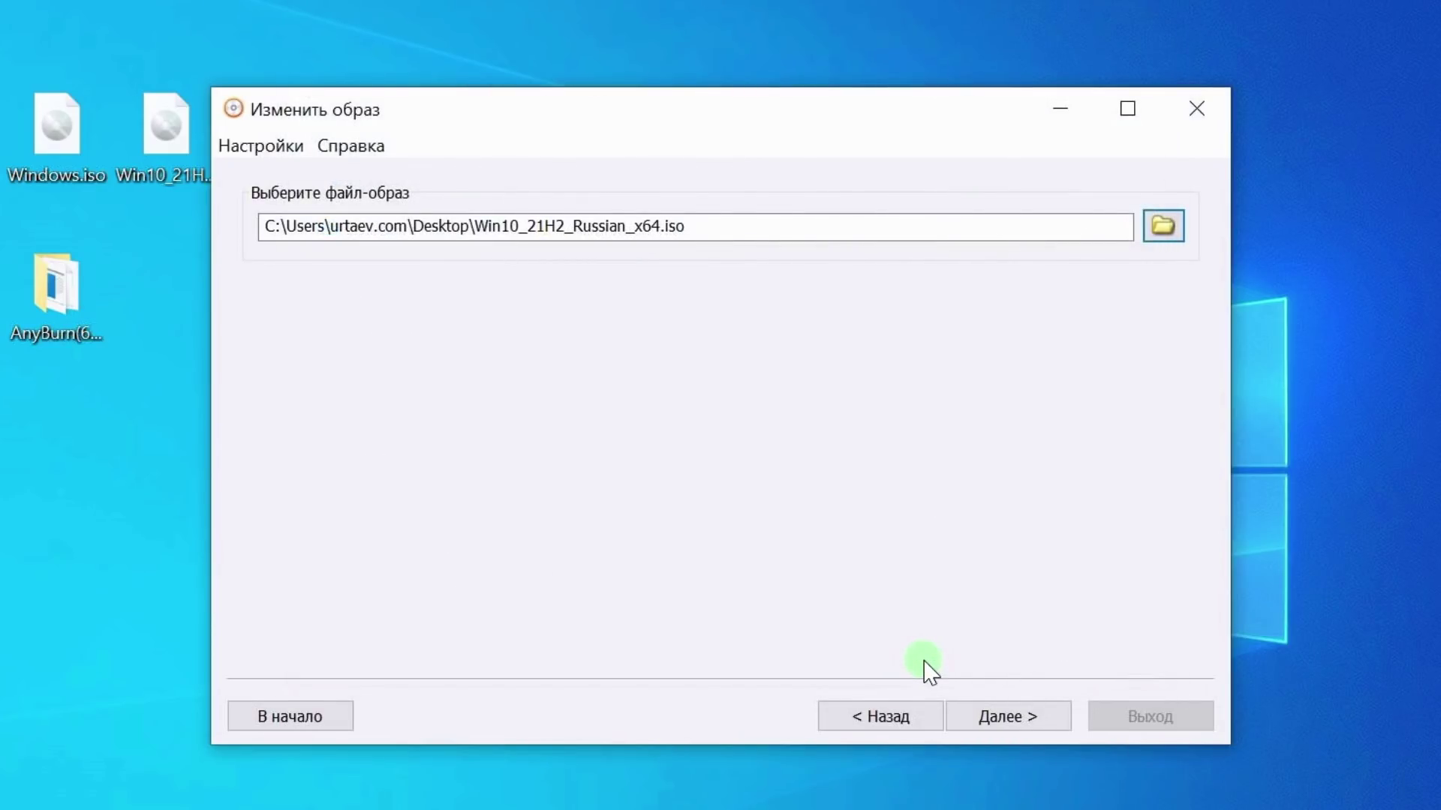
pyautogui.click(998, 719)
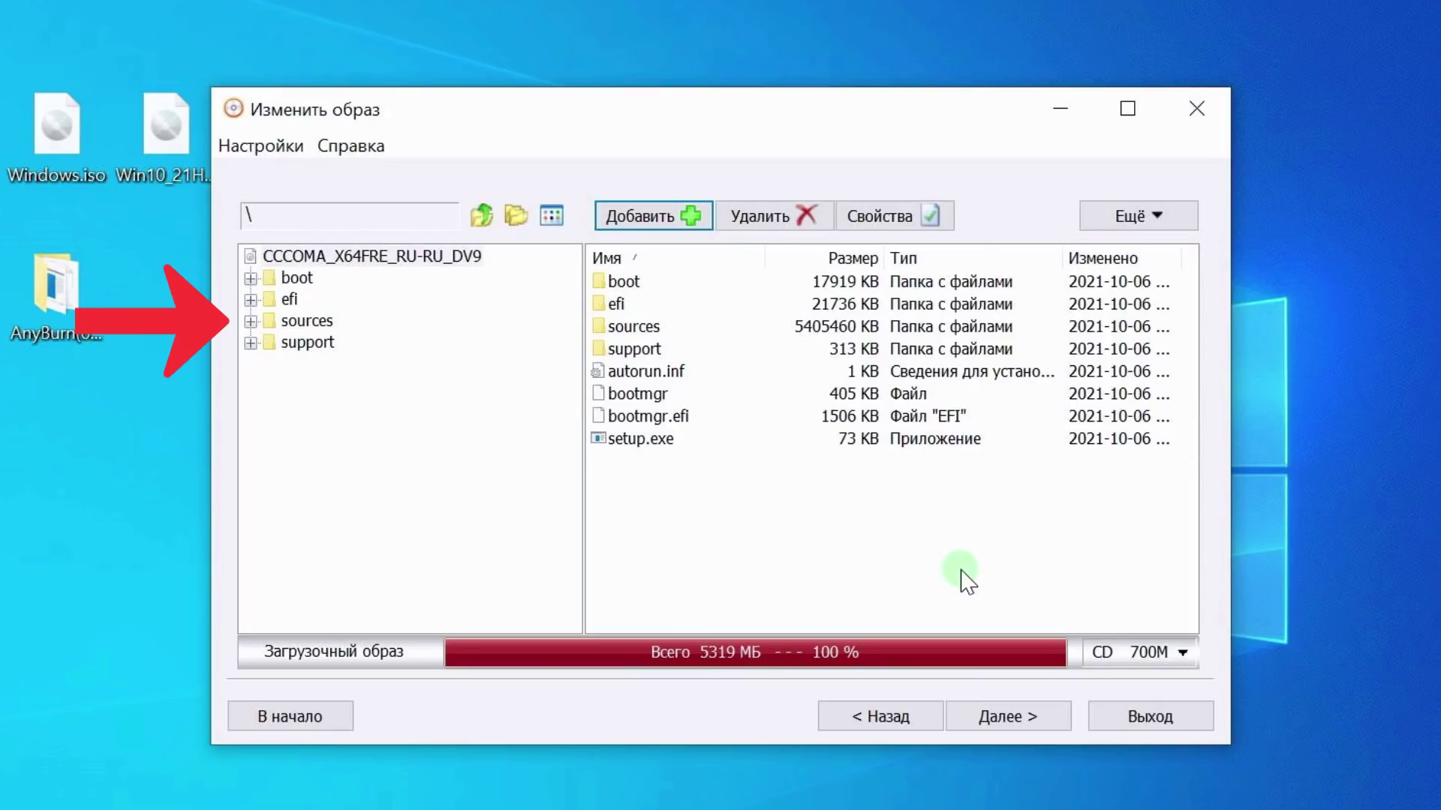
pyautogui.click(307, 322)
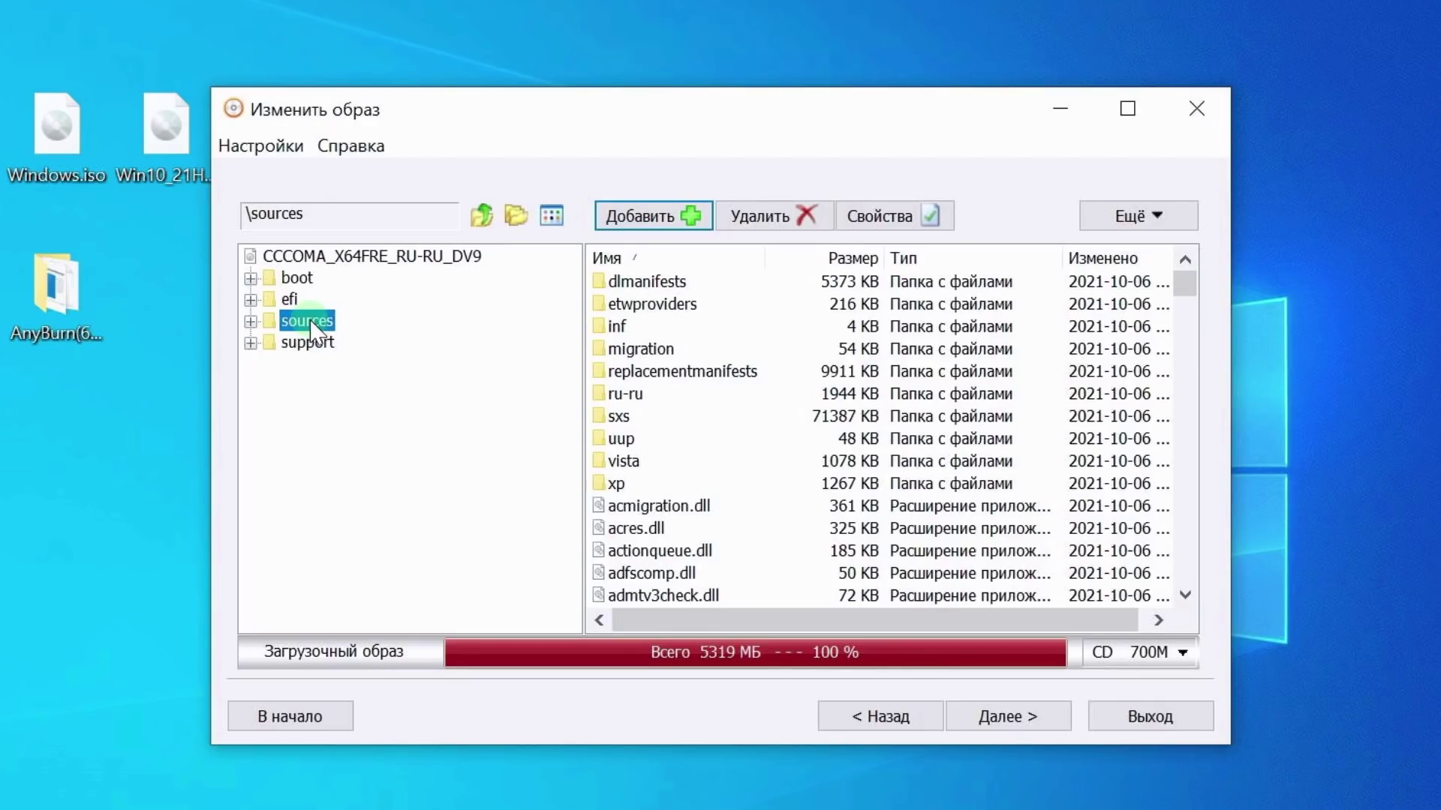
# Step: Try to add ei.cfg from the desktop to the sources folder through the file selection dialog
pyautogui.click(681, 219)
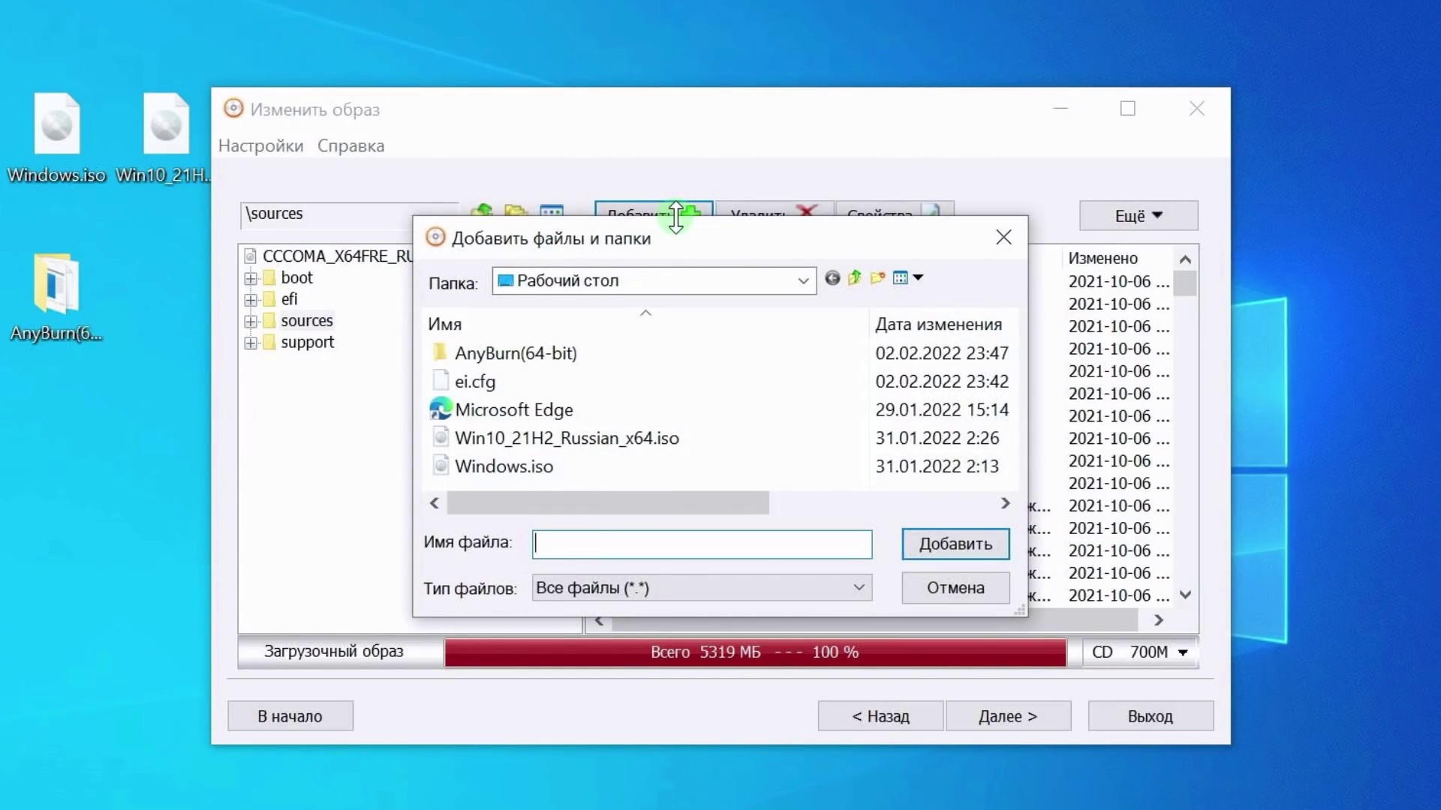
pyautogui.click(801, 281)
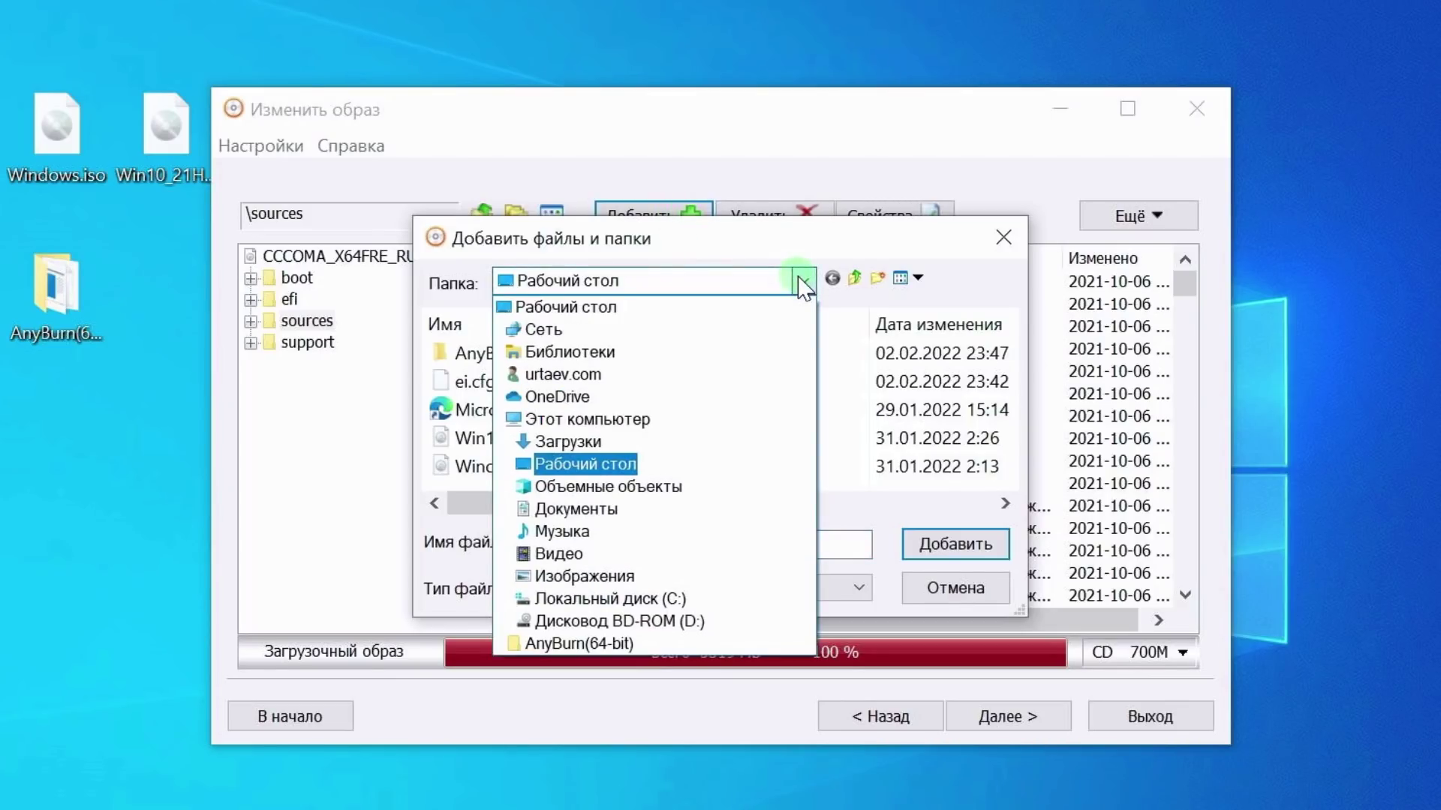
pyautogui.click(801, 284)
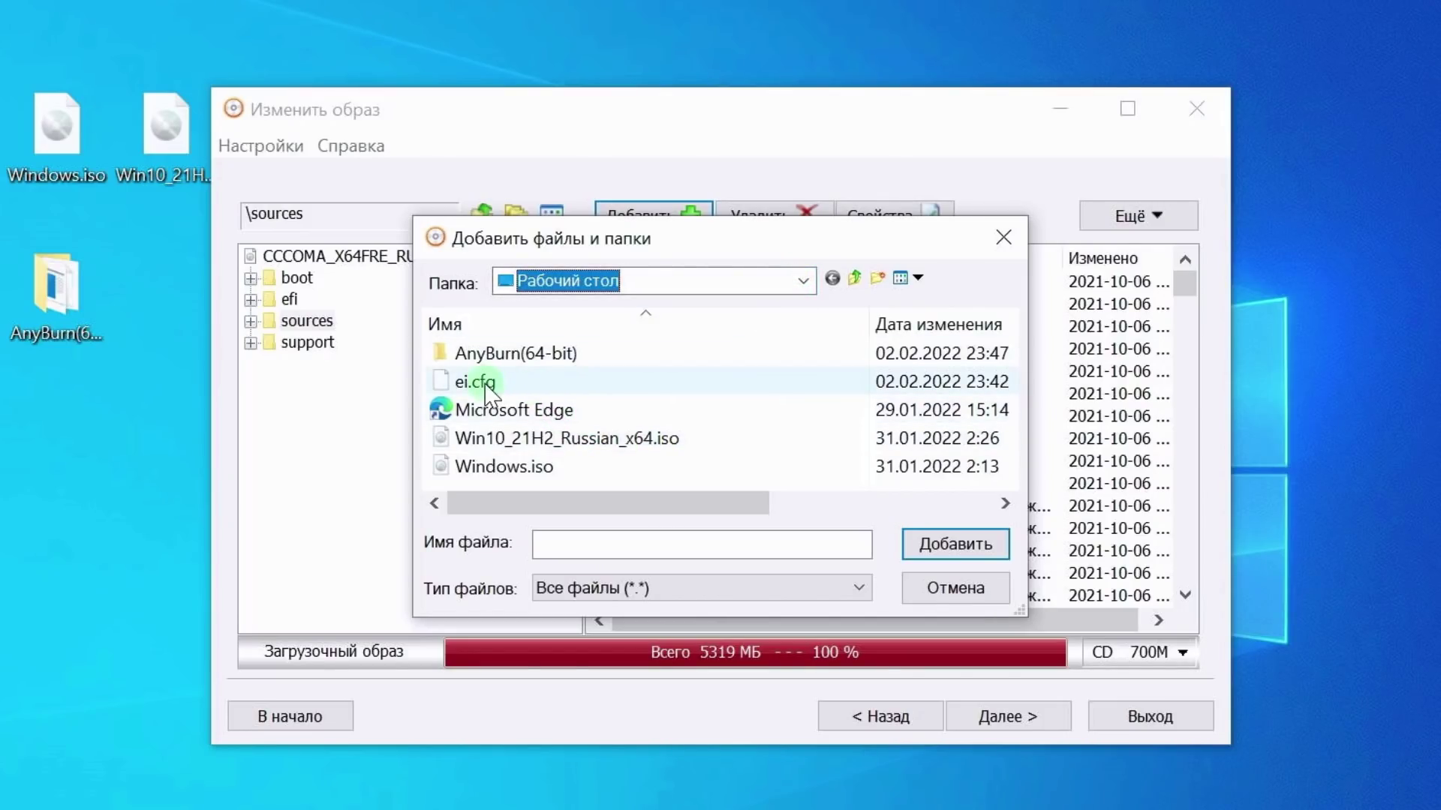
pyautogui.click(555, 387)
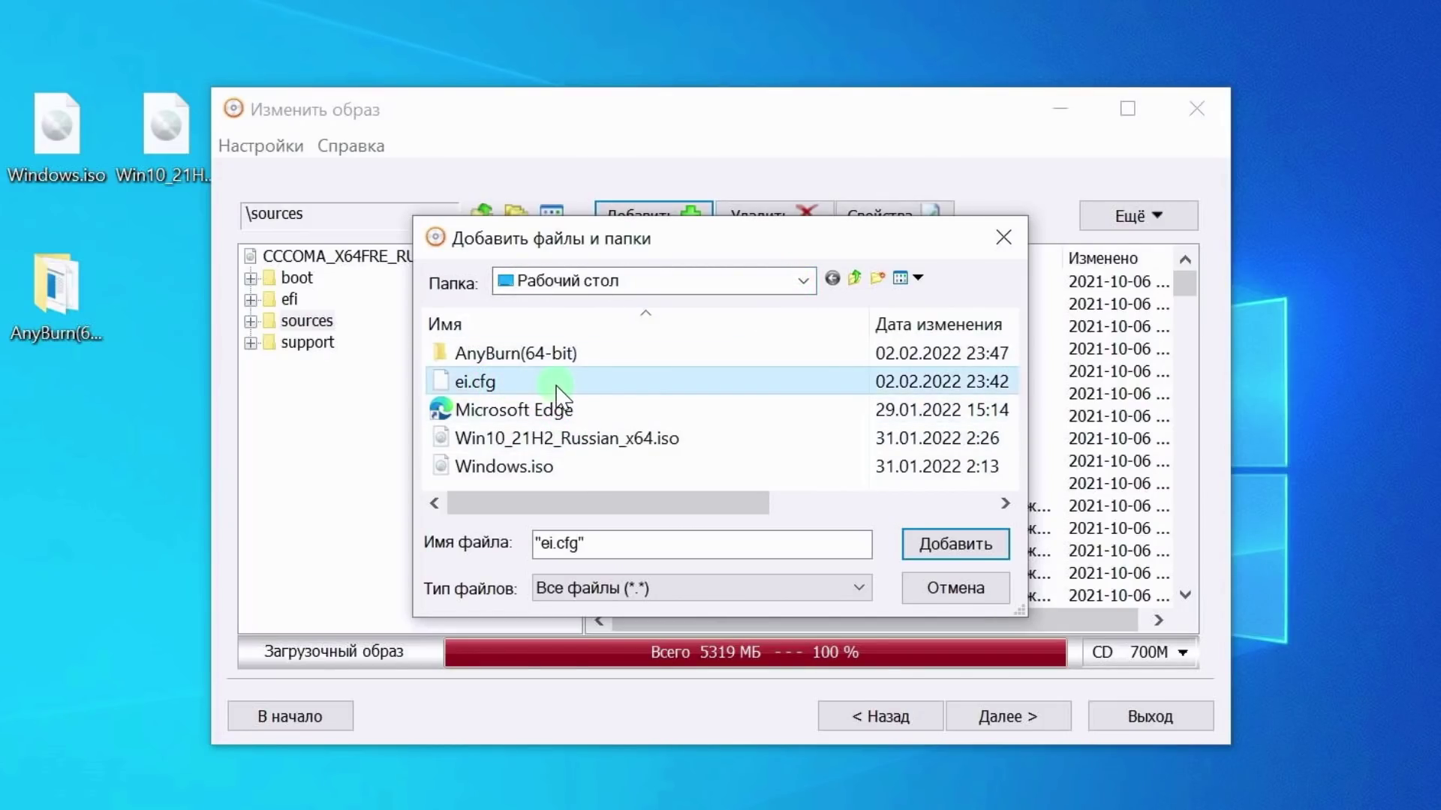
pyautogui.click(946, 547)
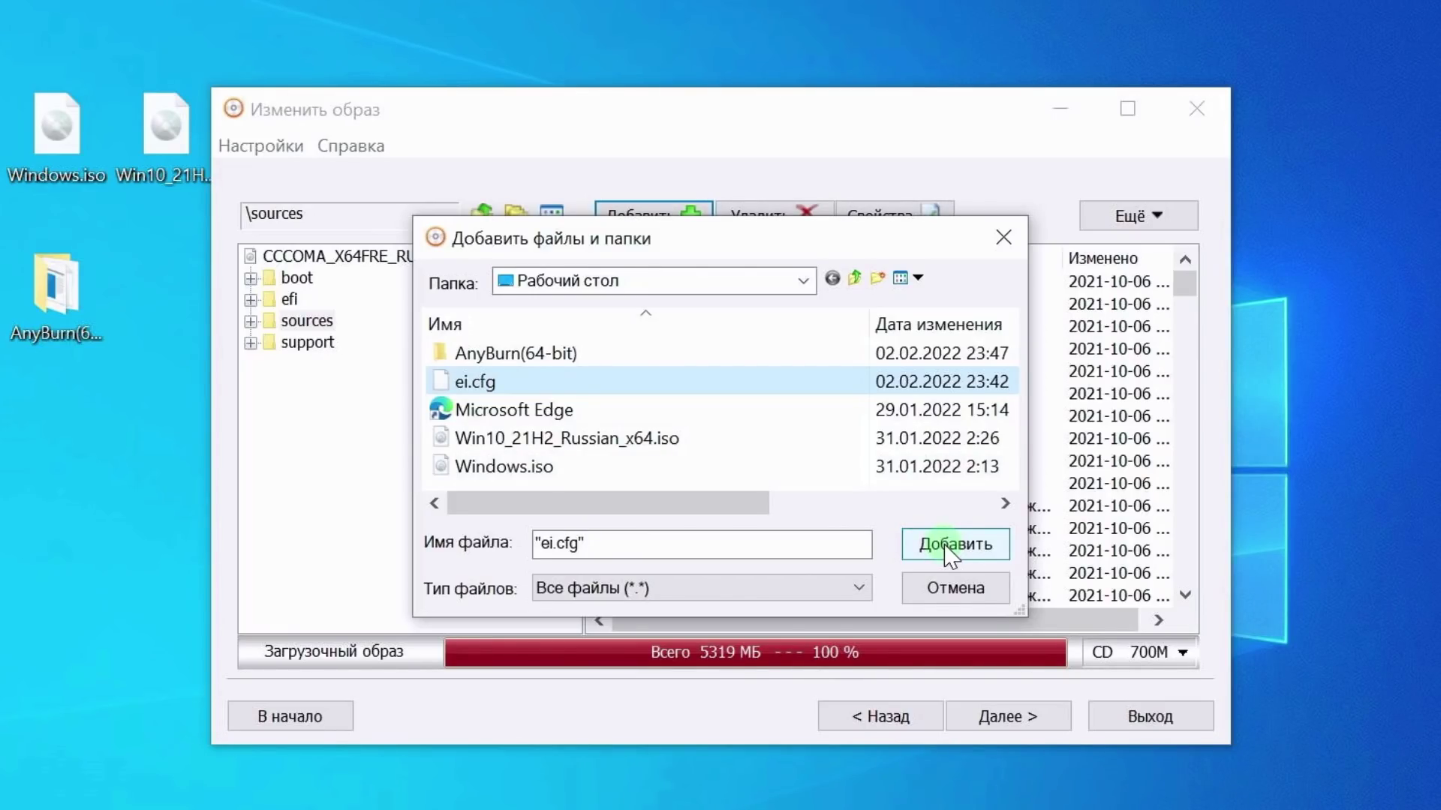
pyautogui.click(1004, 238)
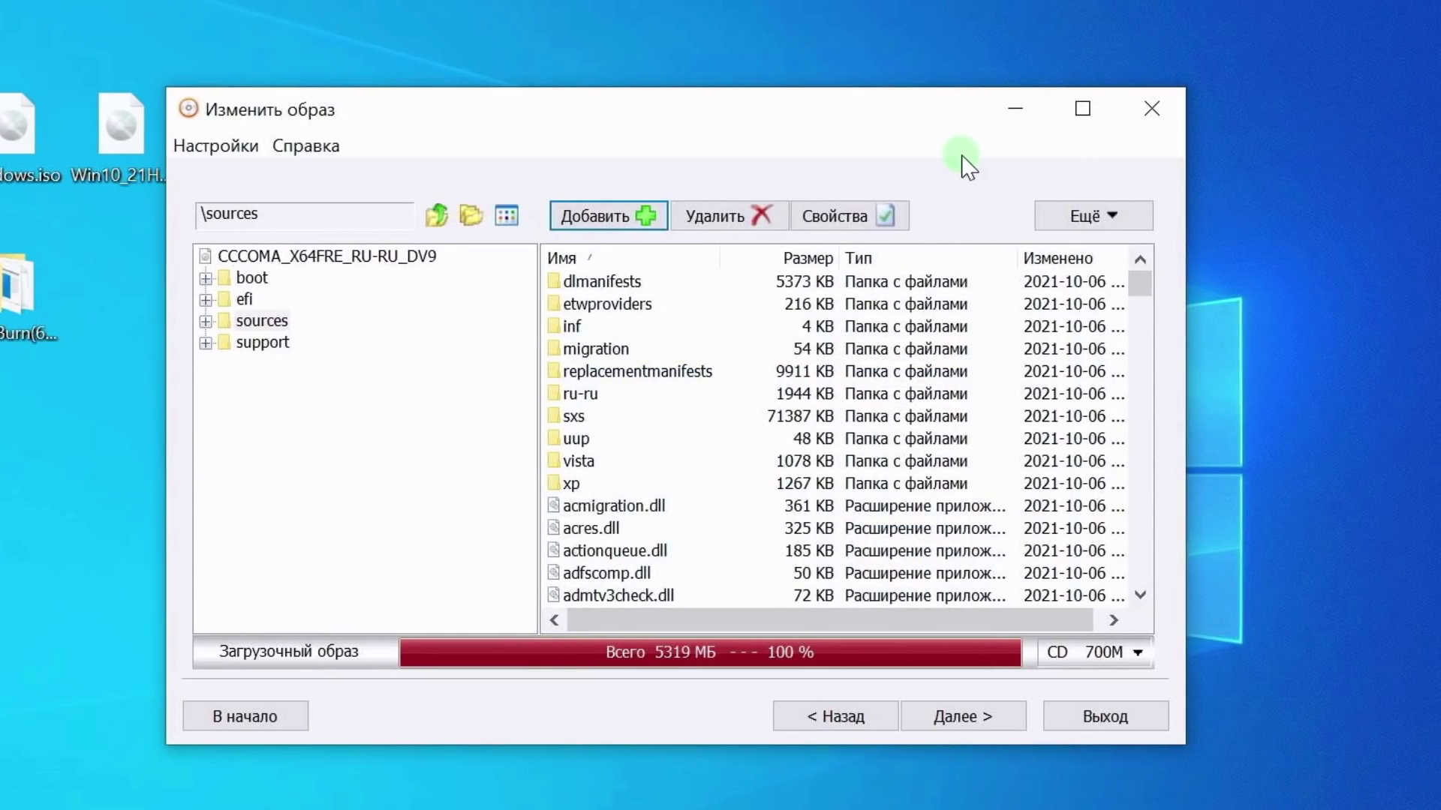
# Step: Make room beside the desktop's ei.cfg, add the file directly into the image's sources folder and locate it in the file list
pyautogui.moveTo(705, 119); pyautogui.dragTo(940, 119)
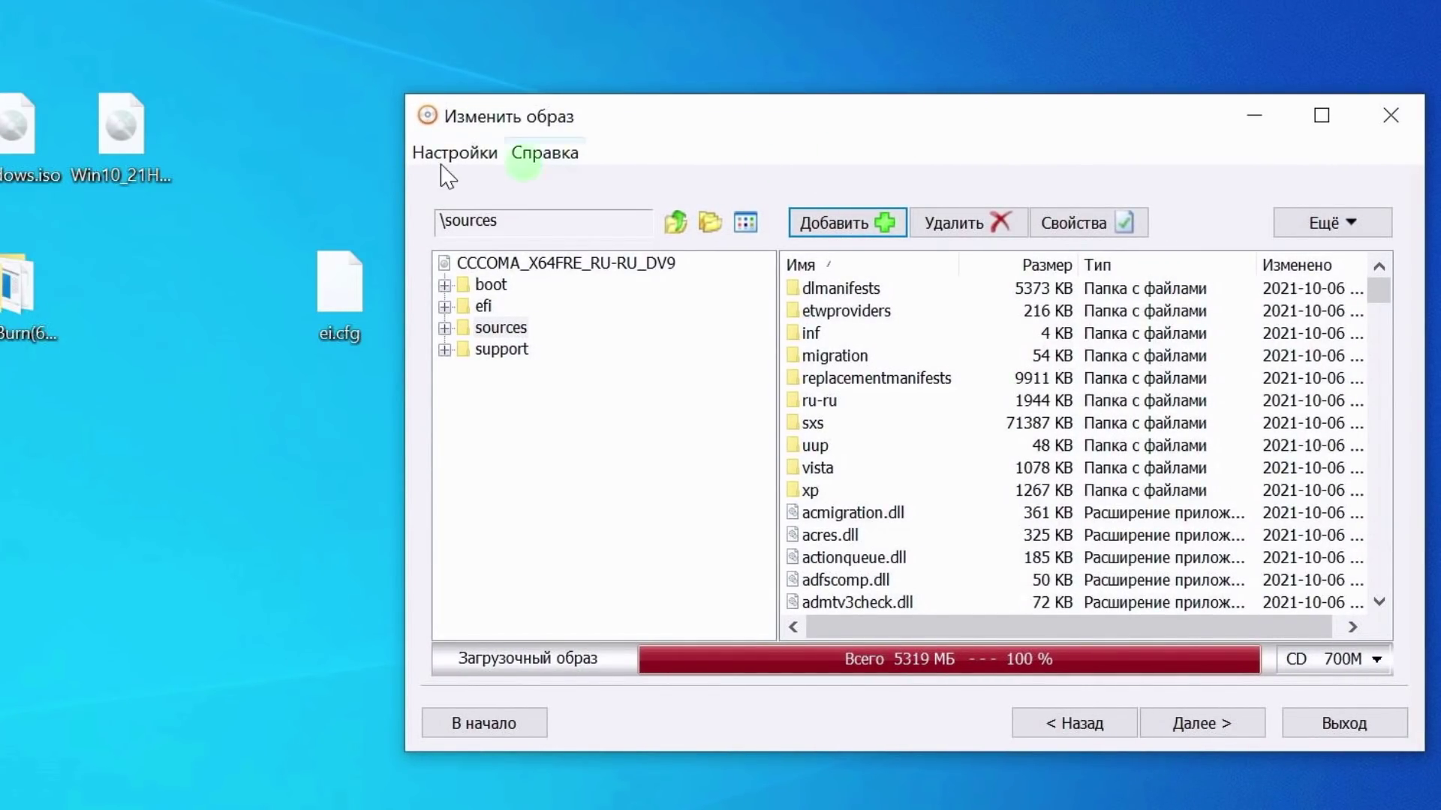
pyautogui.moveTo(335, 292); pyautogui.dragTo(951, 573)
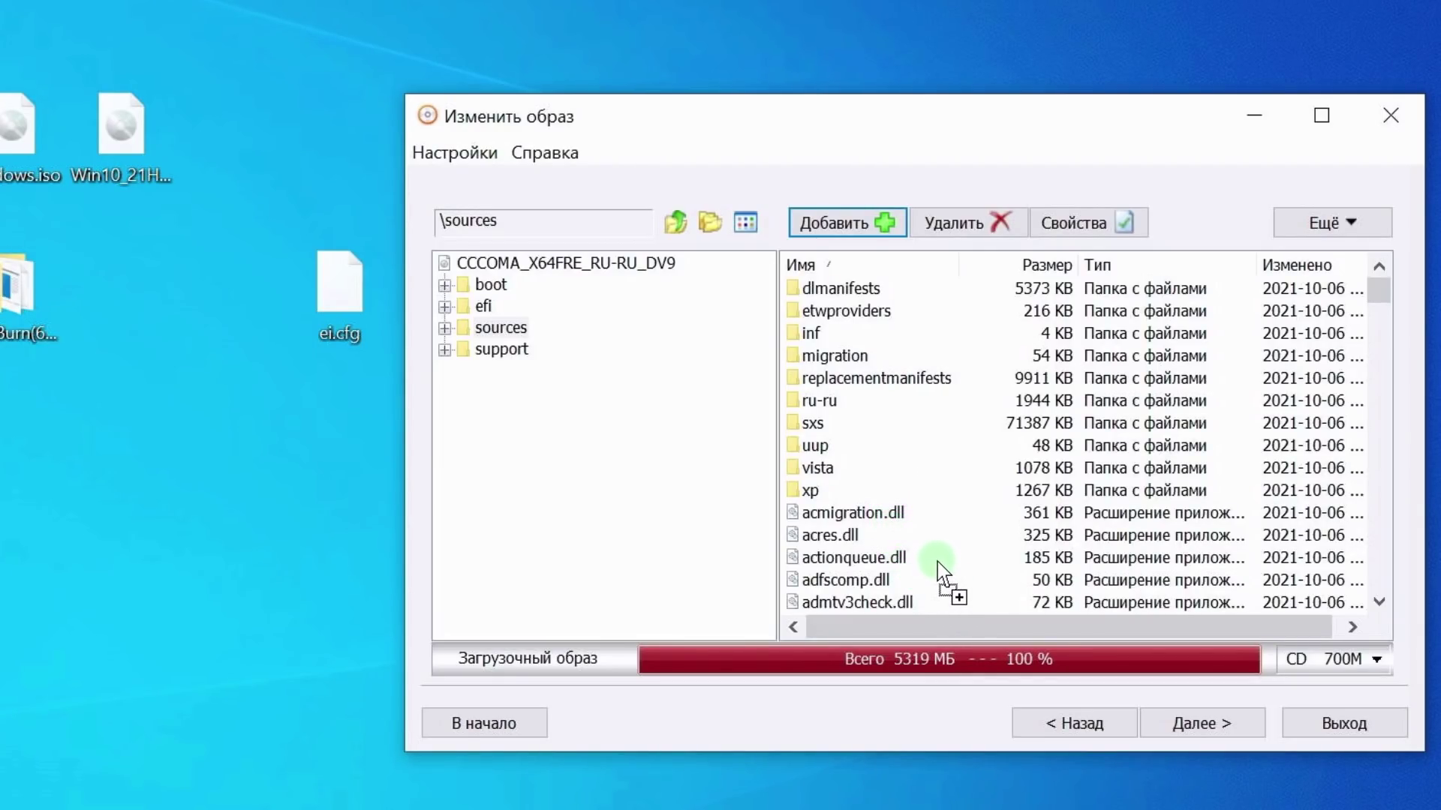
pyautogui.moveTo(938, 561); pyautogui.dragTo(938, 562)
pyautogui.scroll(-5, 938, 570)
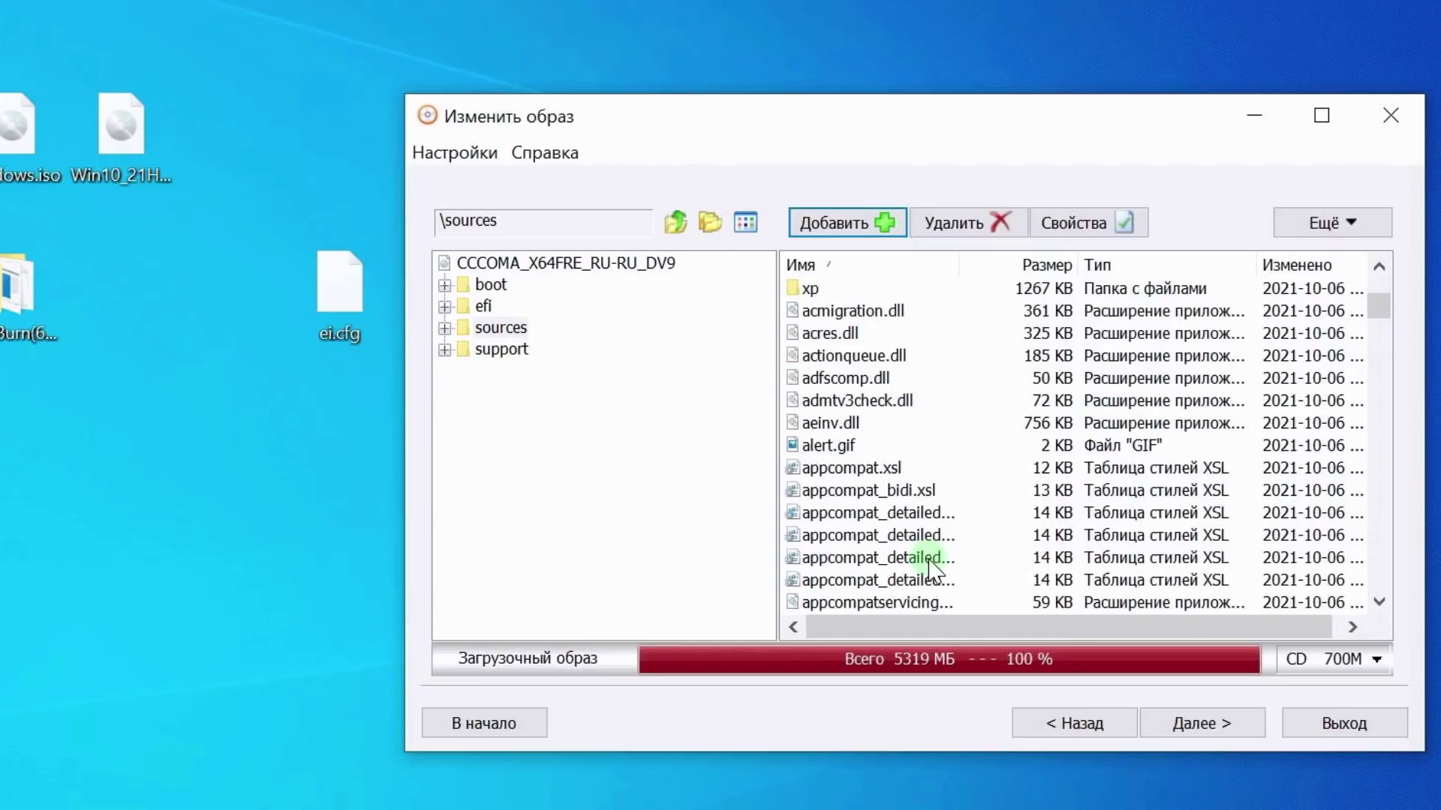
pyautogui.scroll(-7, 932, 572)
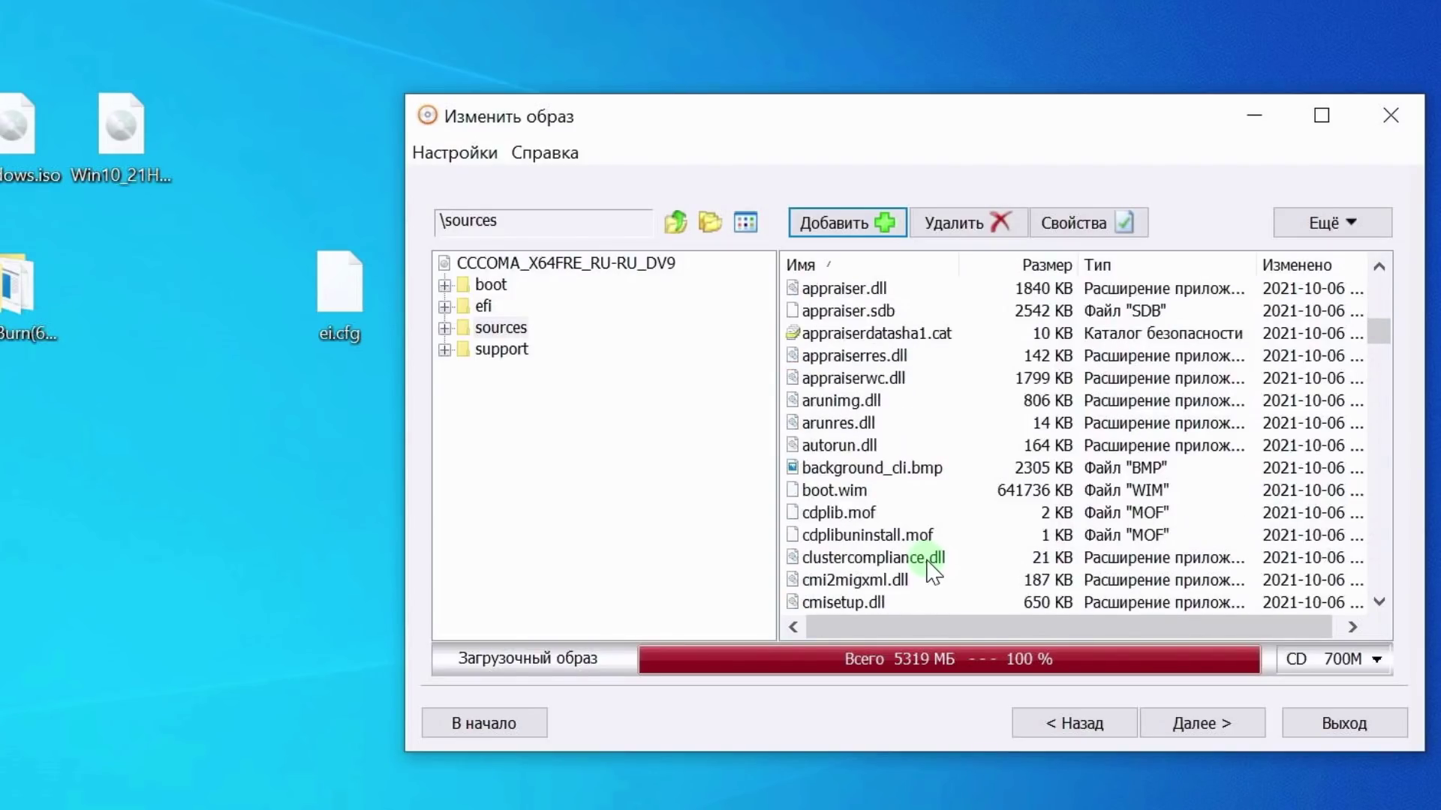
pyautogui.scroll(-5, 932, 572)
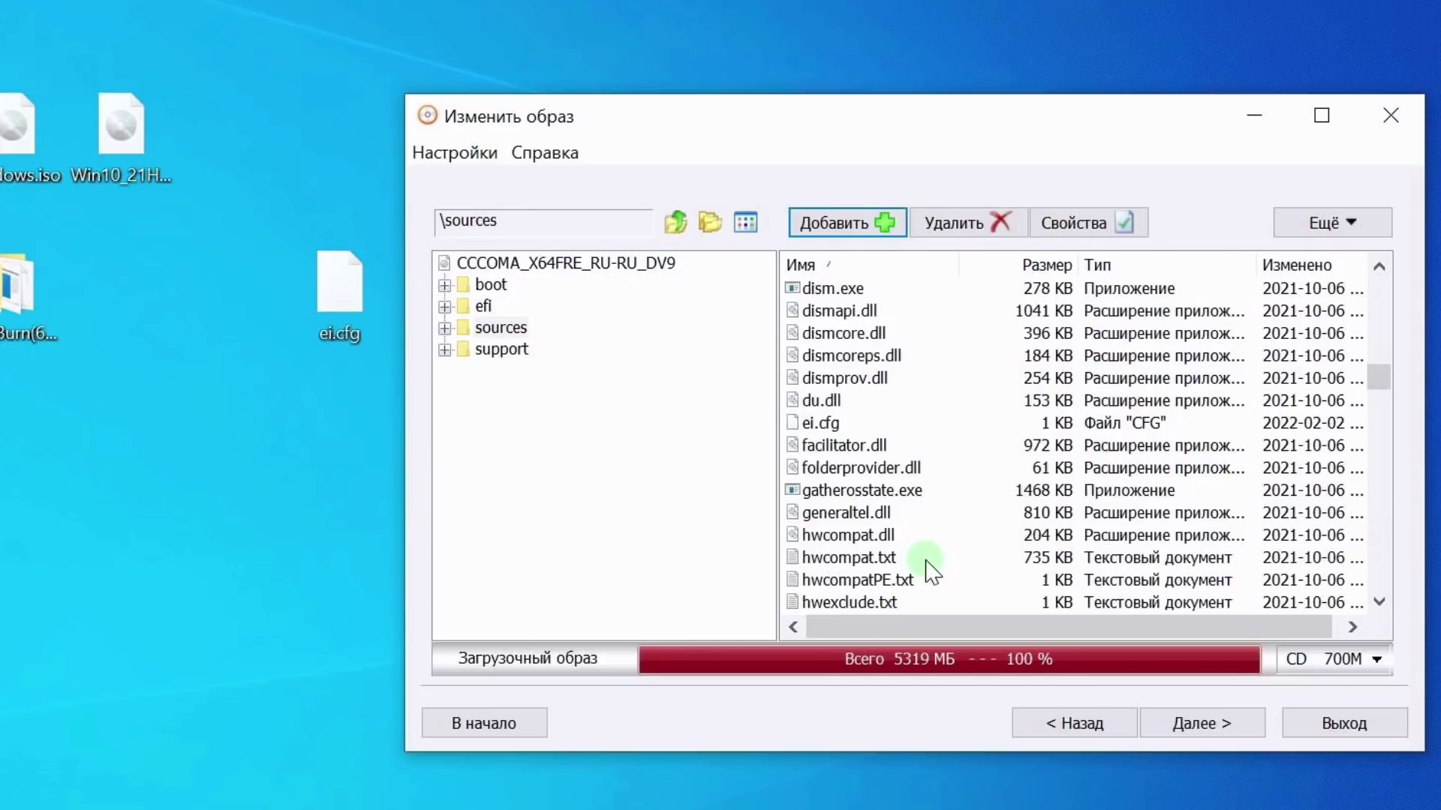
pyautogui.click(820, 422)
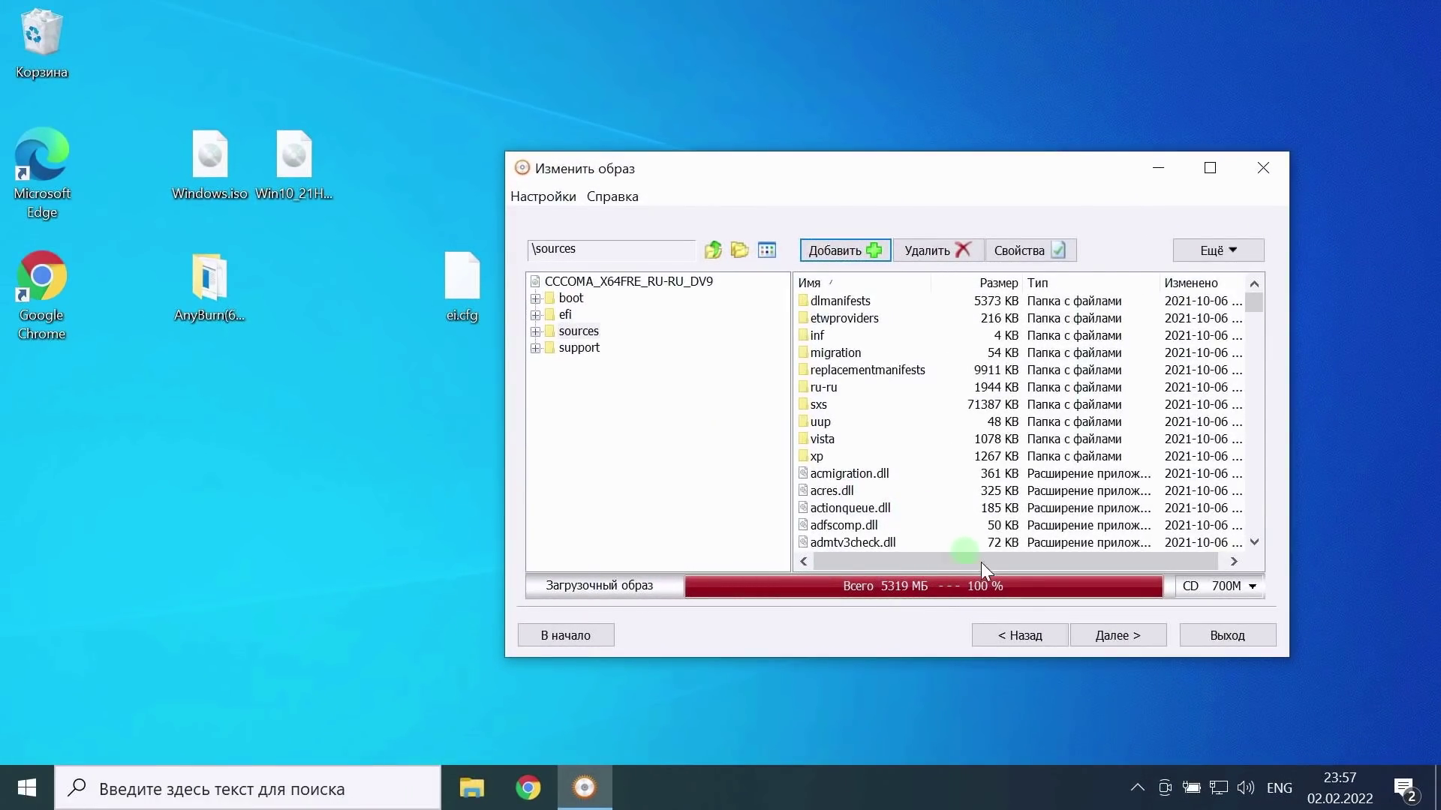
# Step: Create the modified image on the desktop as MyWin10_21H2_Russian_x64.iso in standard ISO format, and exit the program once writing is complete
pyautogui.click(1114, 636)
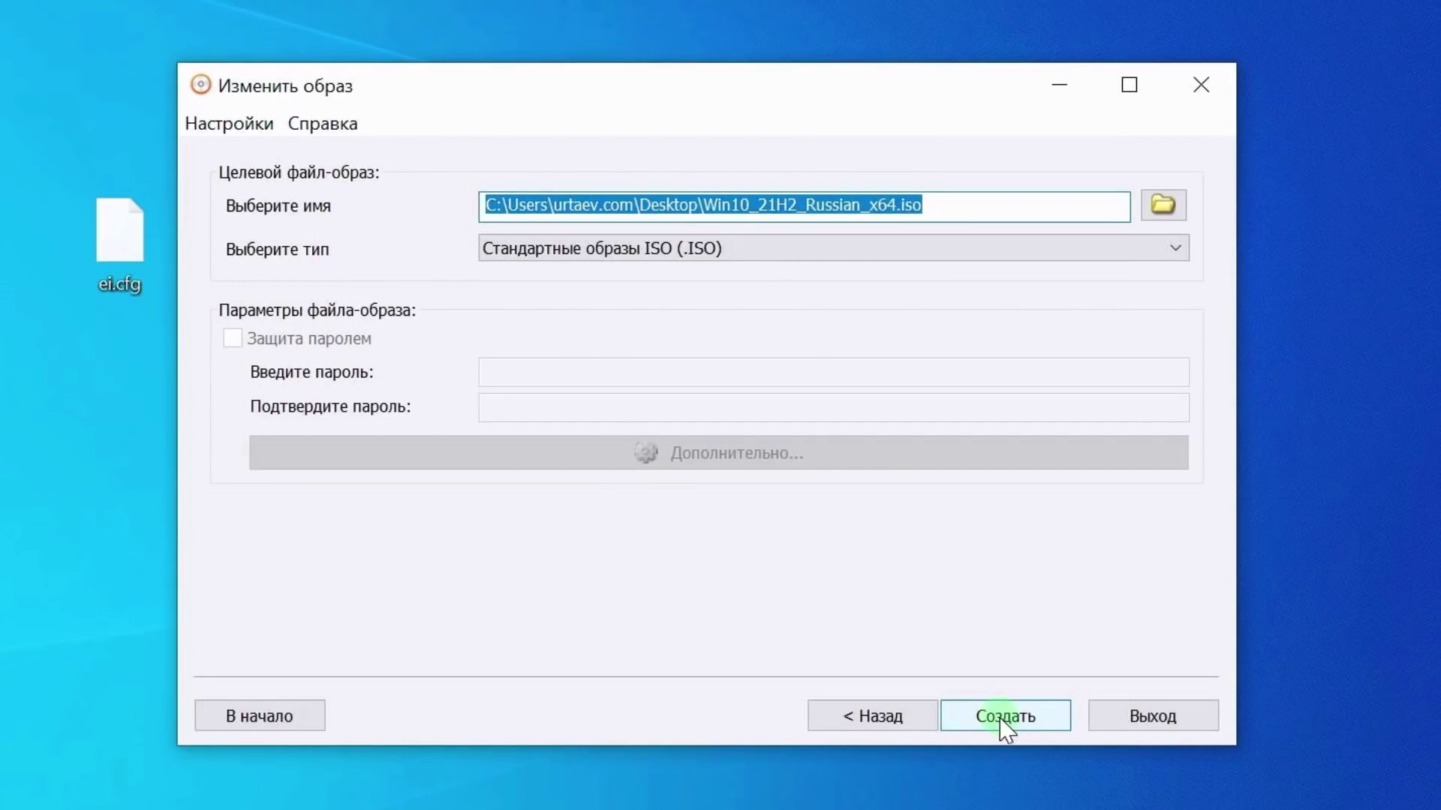
pyautogui.click(703, 207)
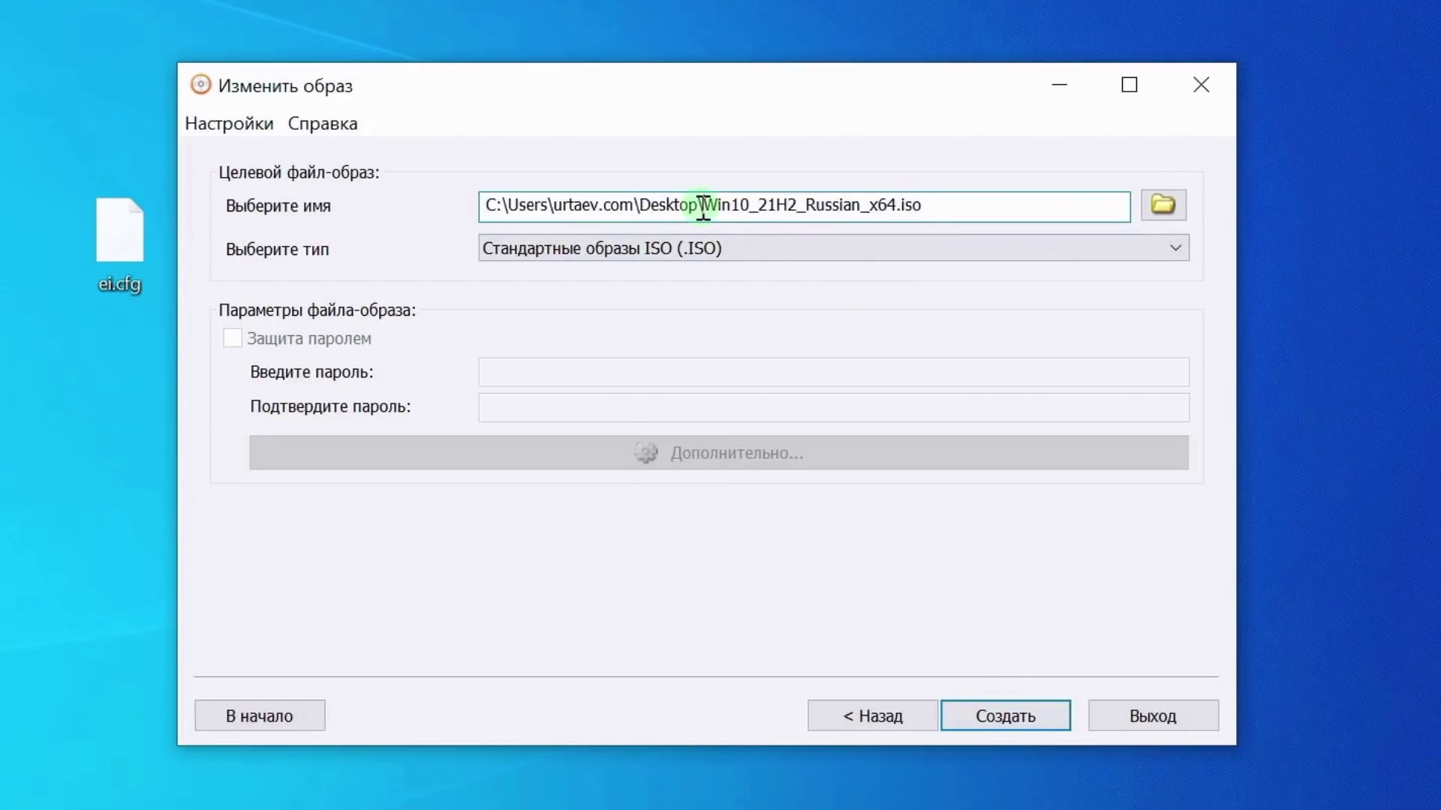
pyautogui.write('M')
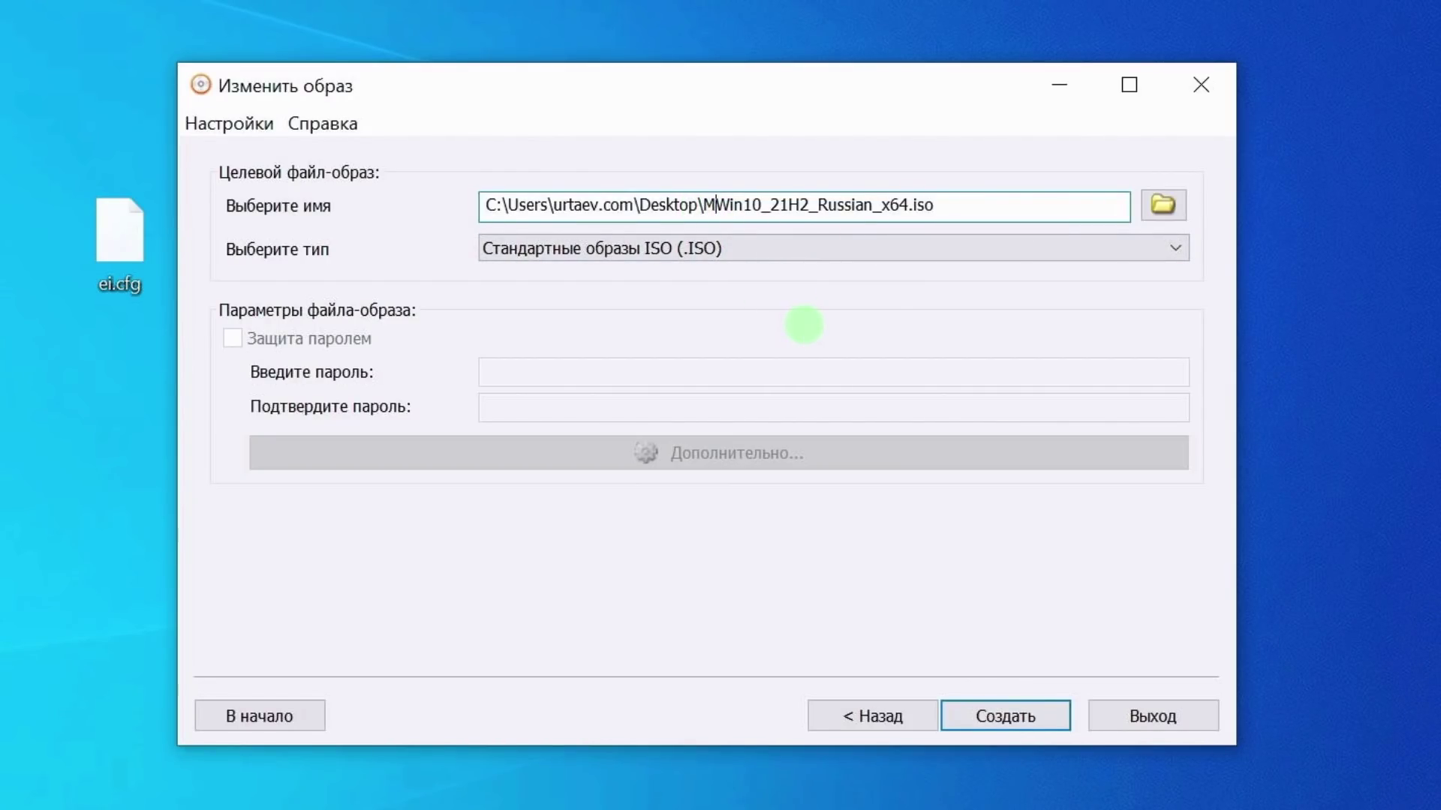
pyautogui.write('y')
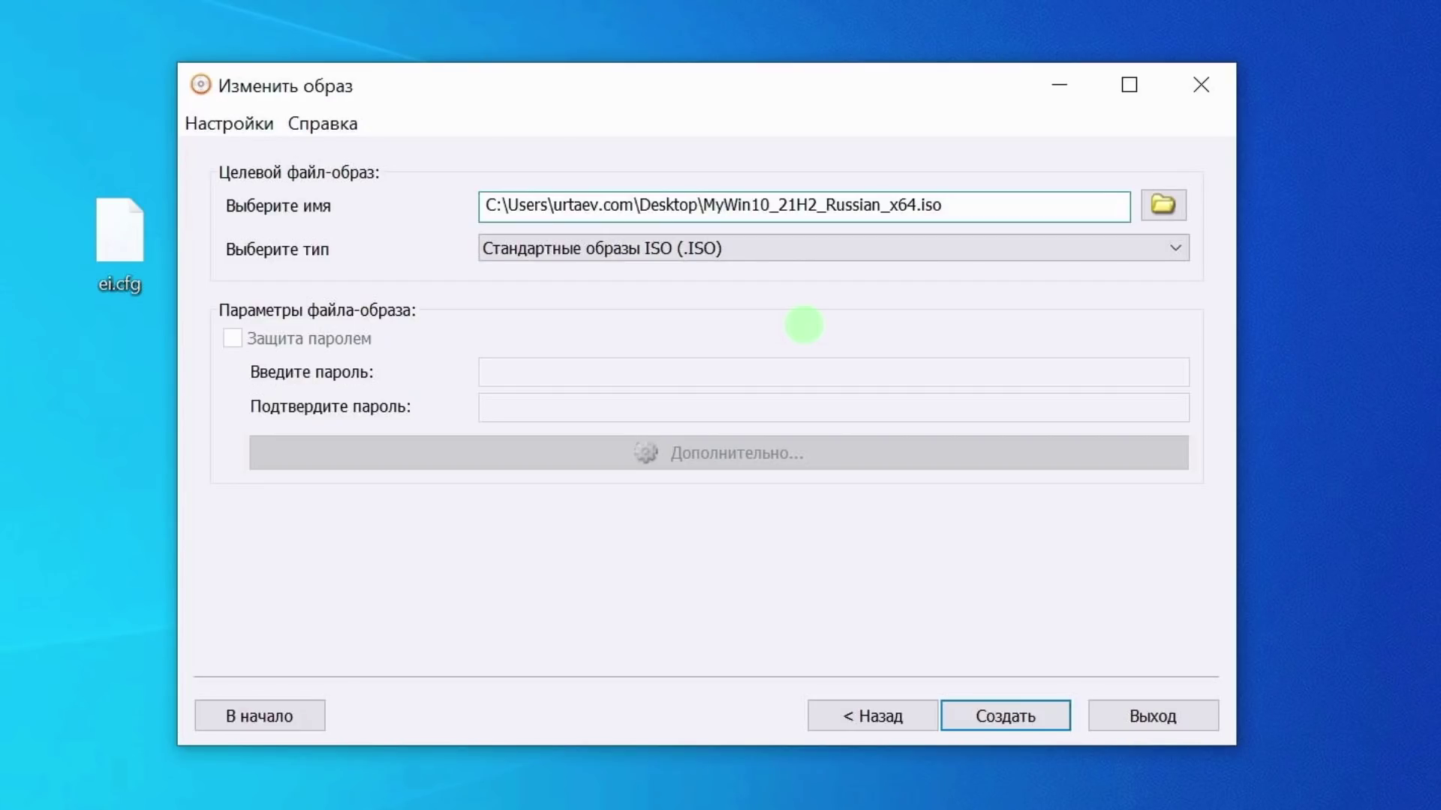
pyautogui.click(1005, 719)
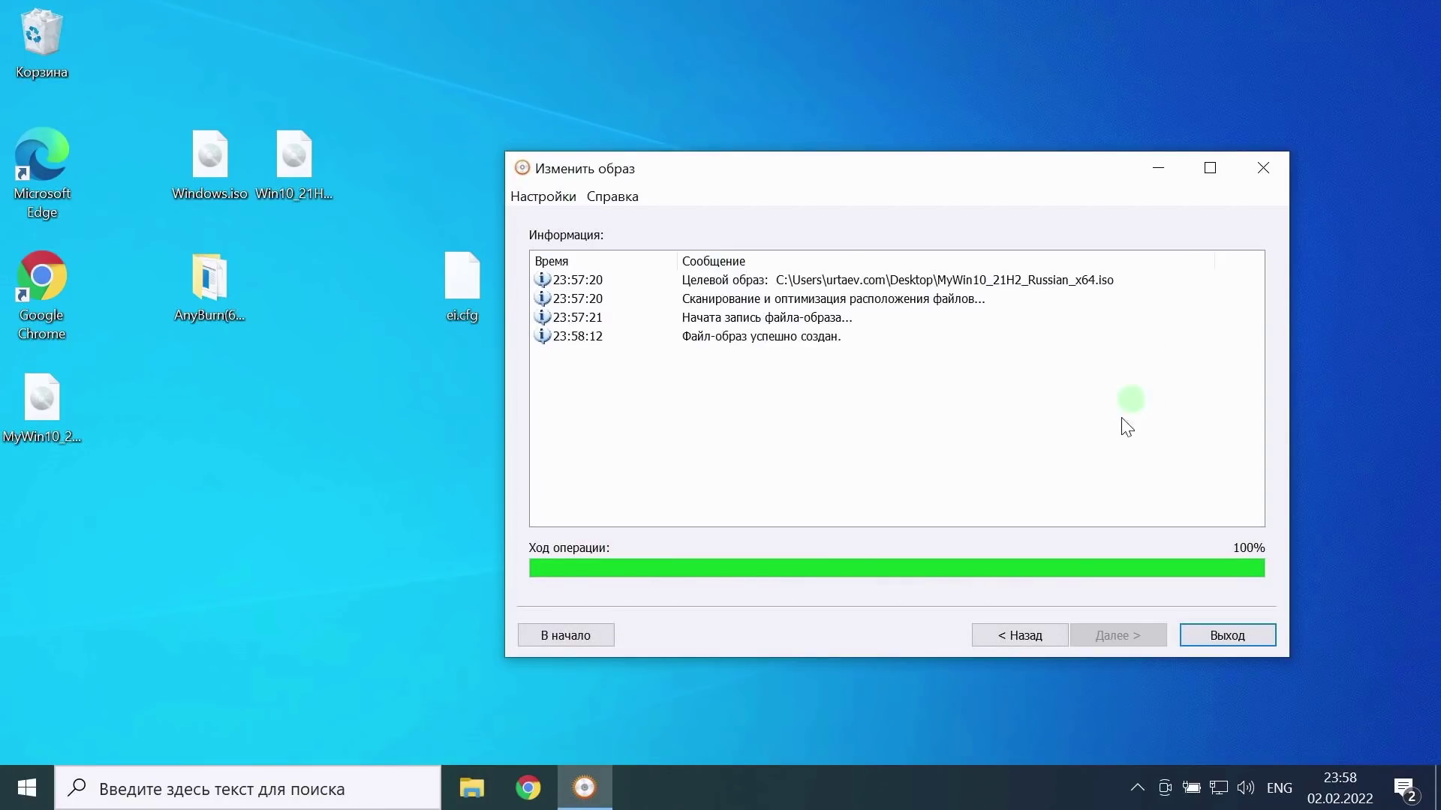
pyautogui.click(1211, 636)
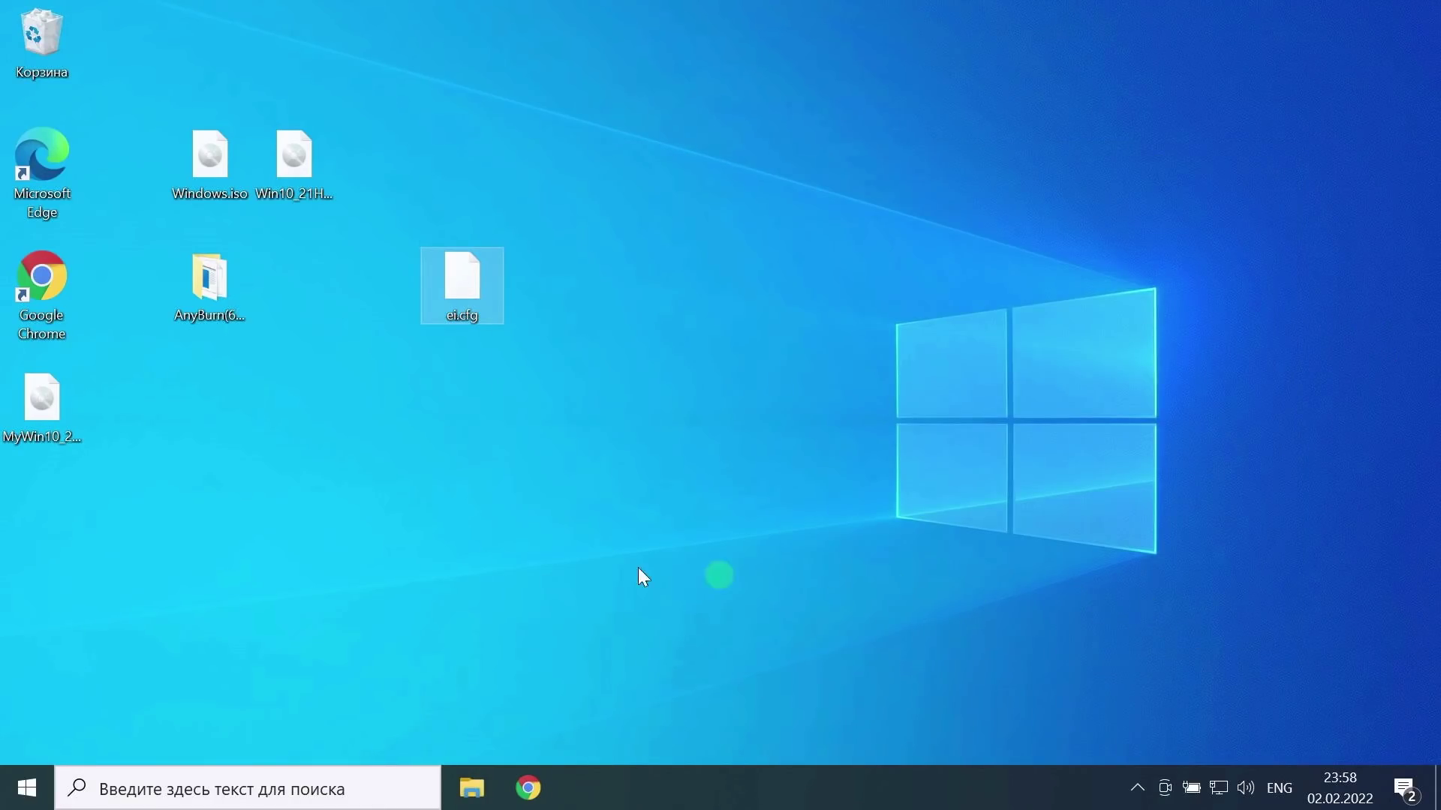
# Step: Place the new MyWin10 image beside the original Win10_21H2 image on the desktop and move Windows.iso below the Google Chrome shortcut
pyautogui.moveTo(27, 407); pyautogui.dragTo(386, 163)
pyautogui.moveTo(199, 180); pyautogui.dragTo(47, 382)
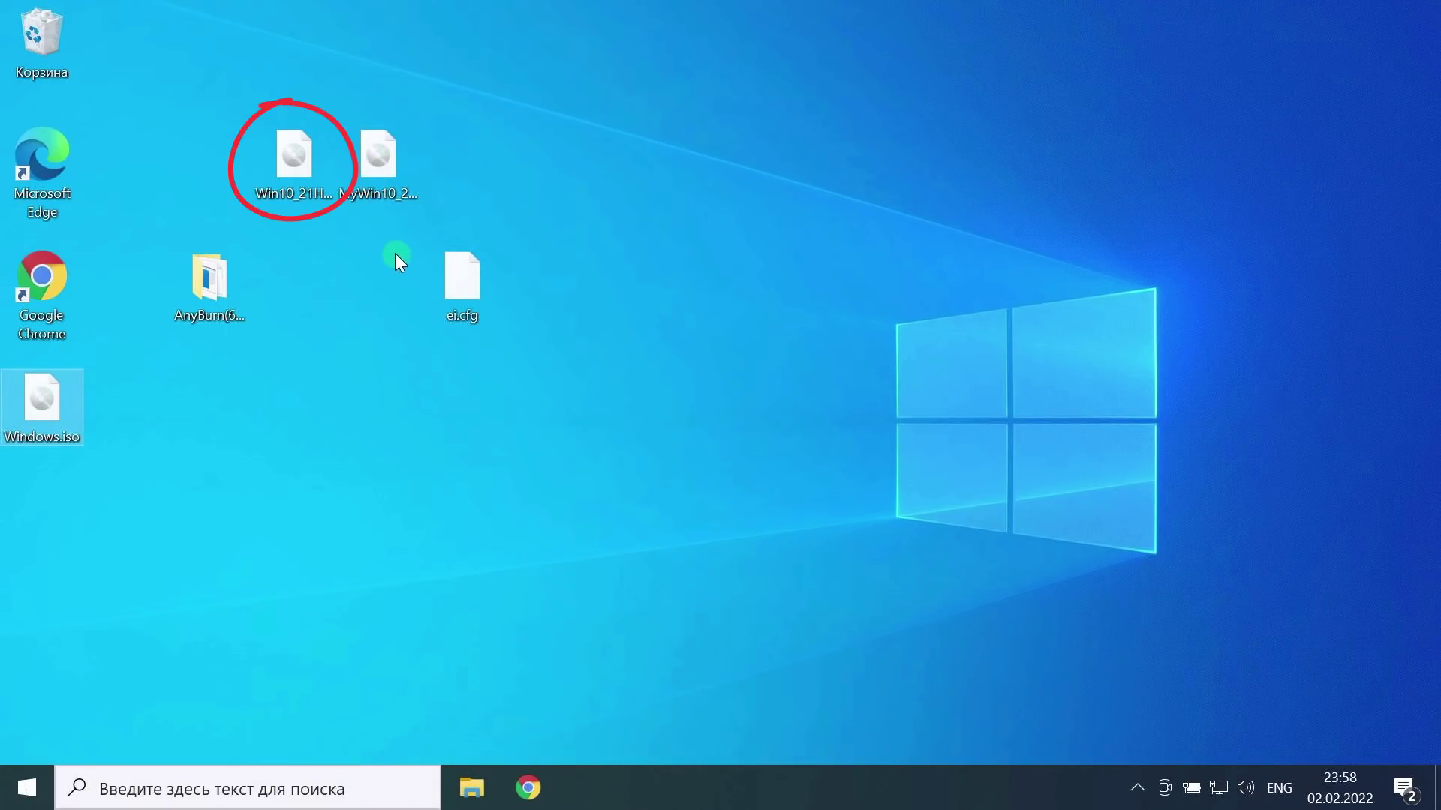
pyautogui.click(412, 226)
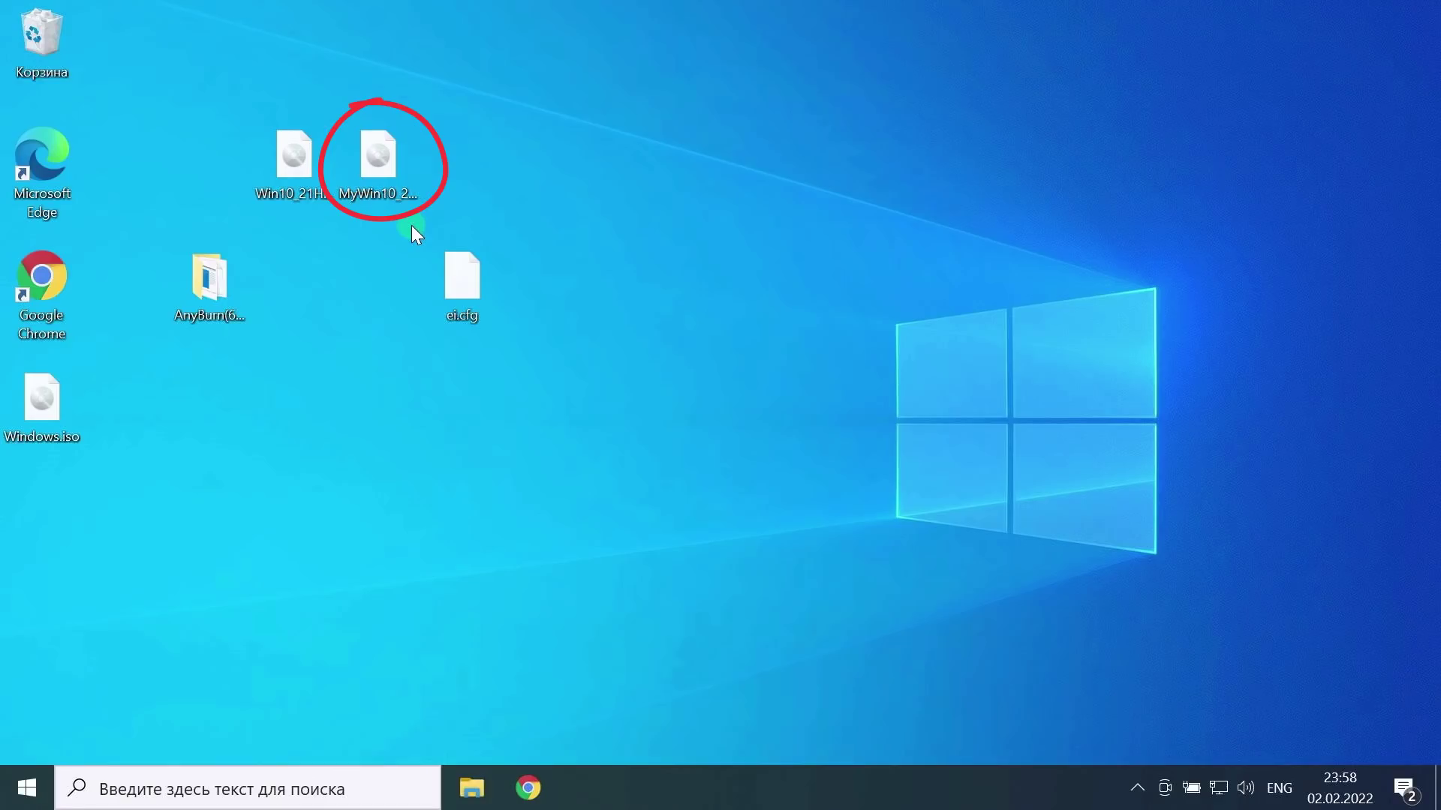